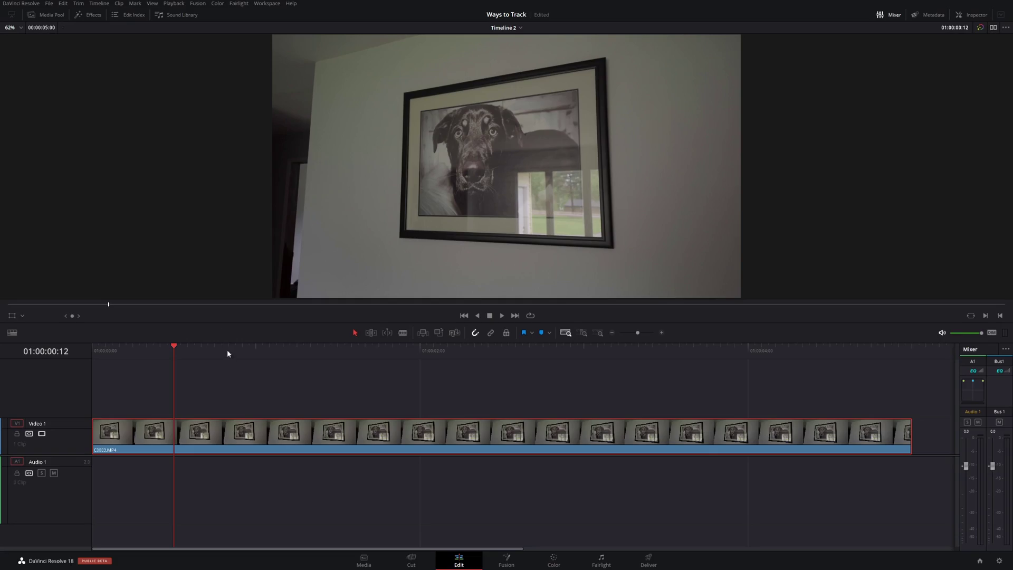
- Scrub through the framed-picture clip, open it in Fusion, and rearrange the MediaIn1 and MediaOut1 nodes
left_click_drag(228, 351, 470, 363)
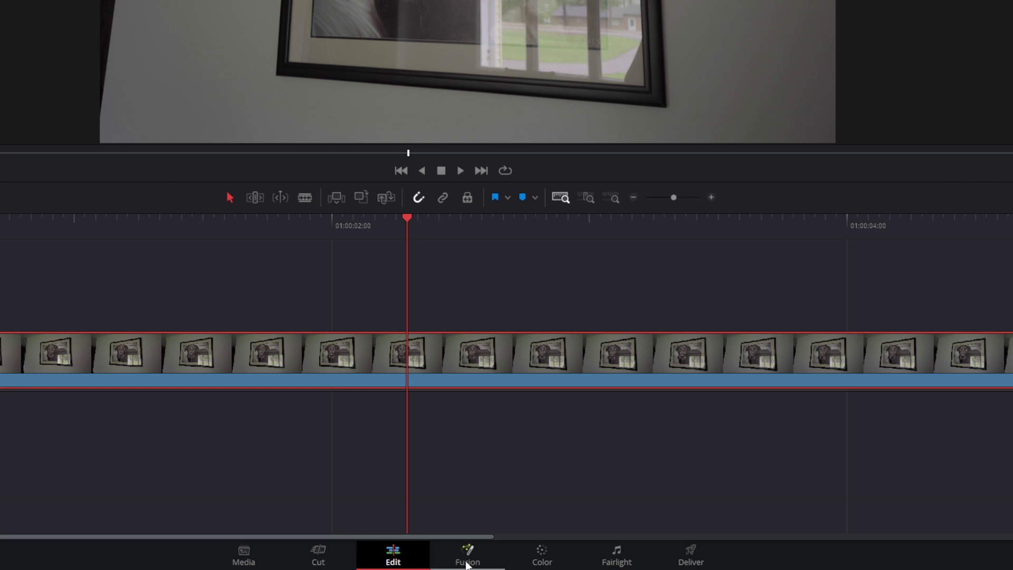
left_click(467, 561)
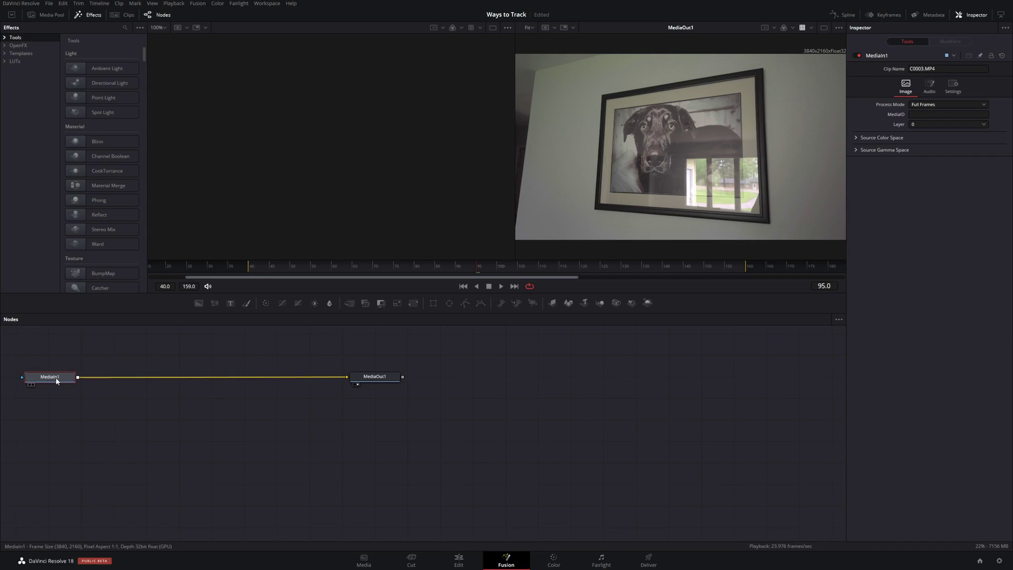
left_click_drag(57, 384, 134, 378)
left_click_drag(352, 376, 389, 377)
left_click_drag(143, 381, 183, 384)
left_click(184, 384)
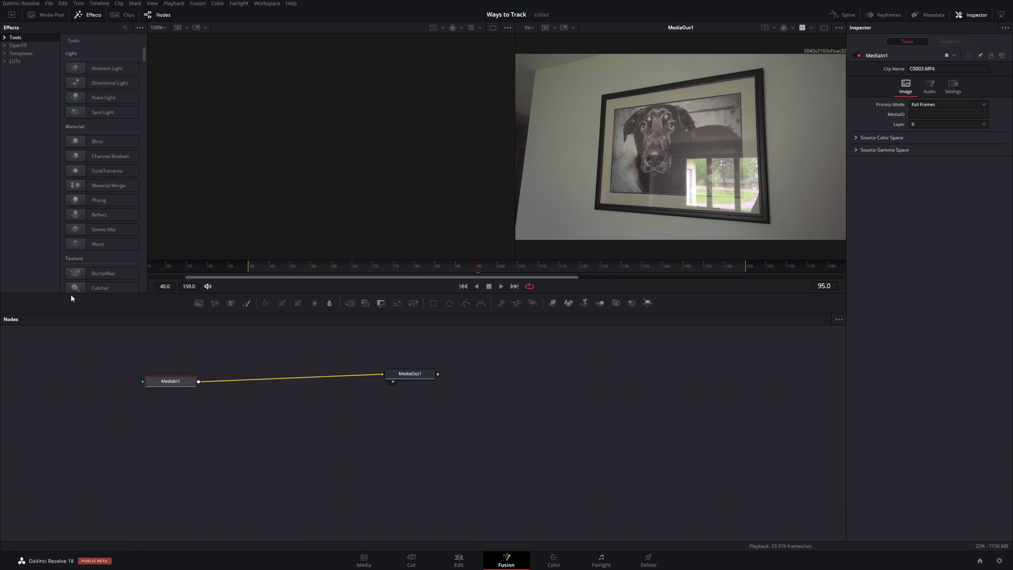
- Search the effects for "trac" and add a Tracker node above the connection between MediaIn1 and MediaOut1
left_click(124, 28)
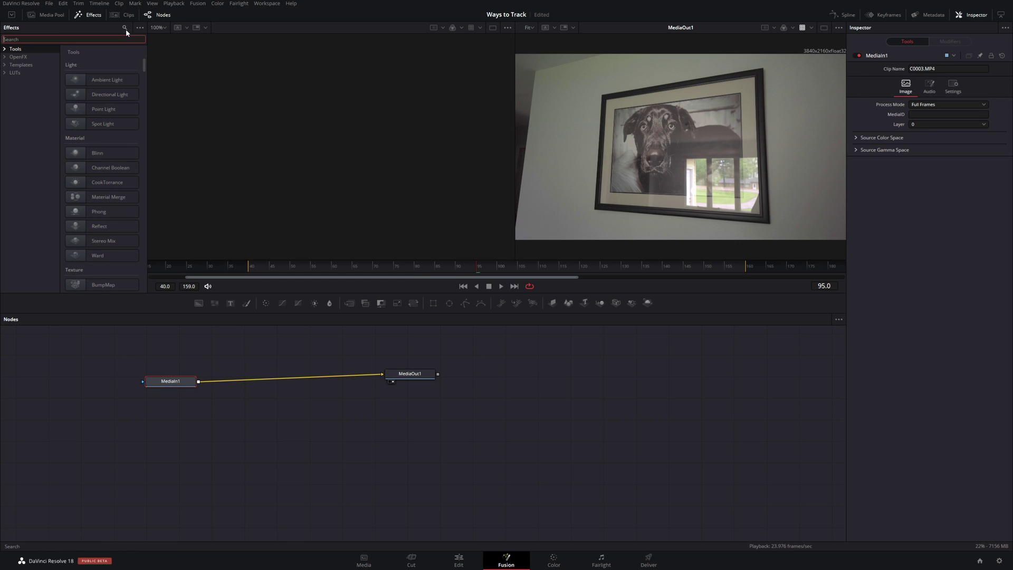
type("trac")
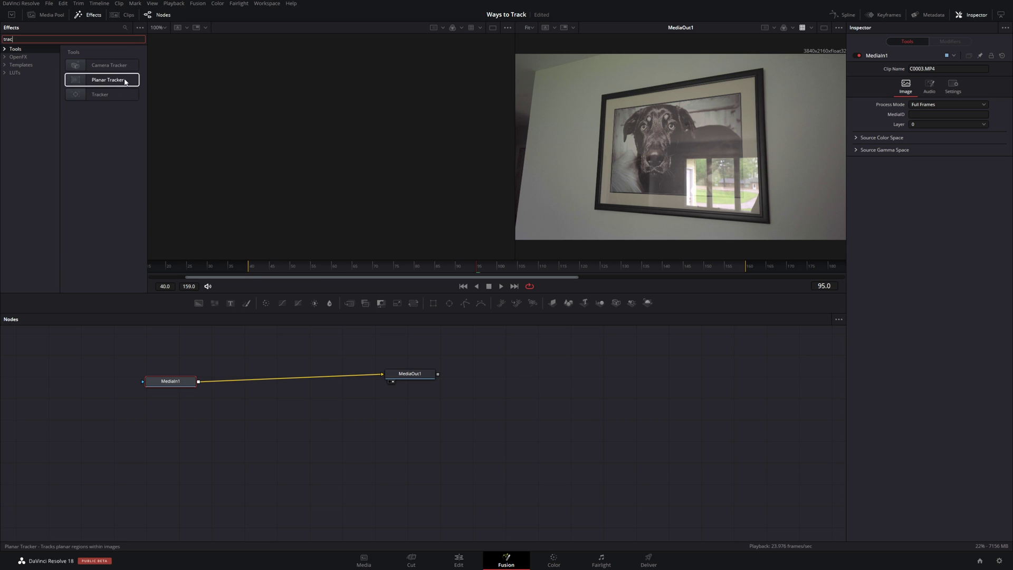
left_click(120, 95)
left_click_drag(119, 97, 243, 353)
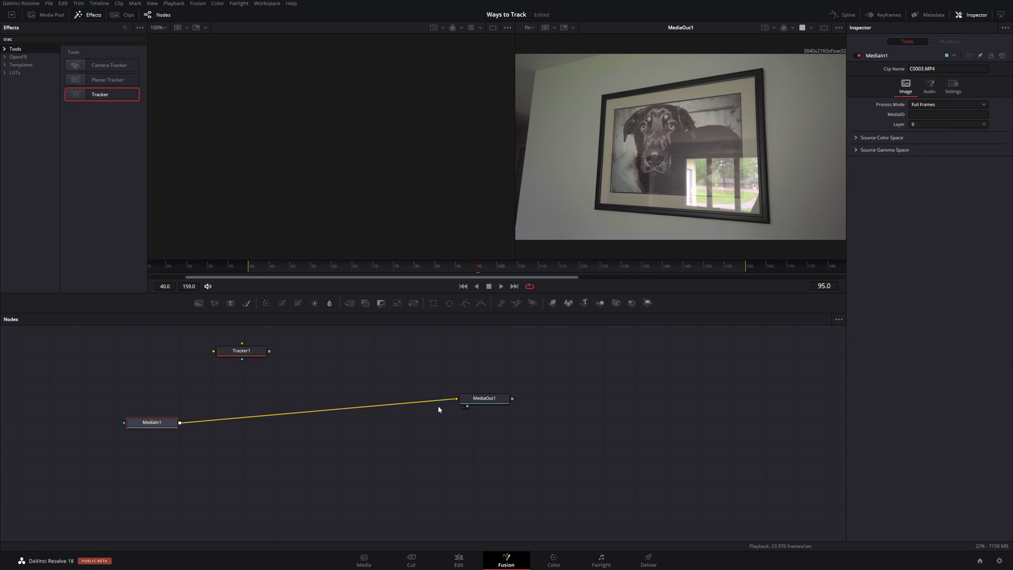
- Remove the Tracker's connections to MediaIn1 and MediaOut1
mouse_move(439, 402)
left_mouse_down()
mouse_move(395, 402)
mouse_move(242, 354)
mouse_move(457, 399)
left_mouse_up()
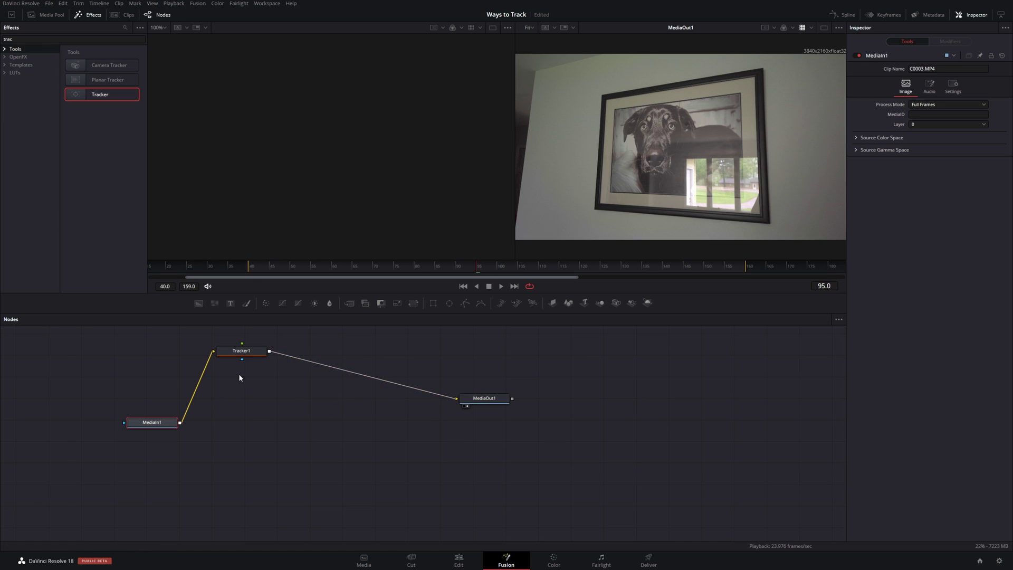
left_click(207, 363)
key("Delete")
left_click(425, 391)
key("Delete")
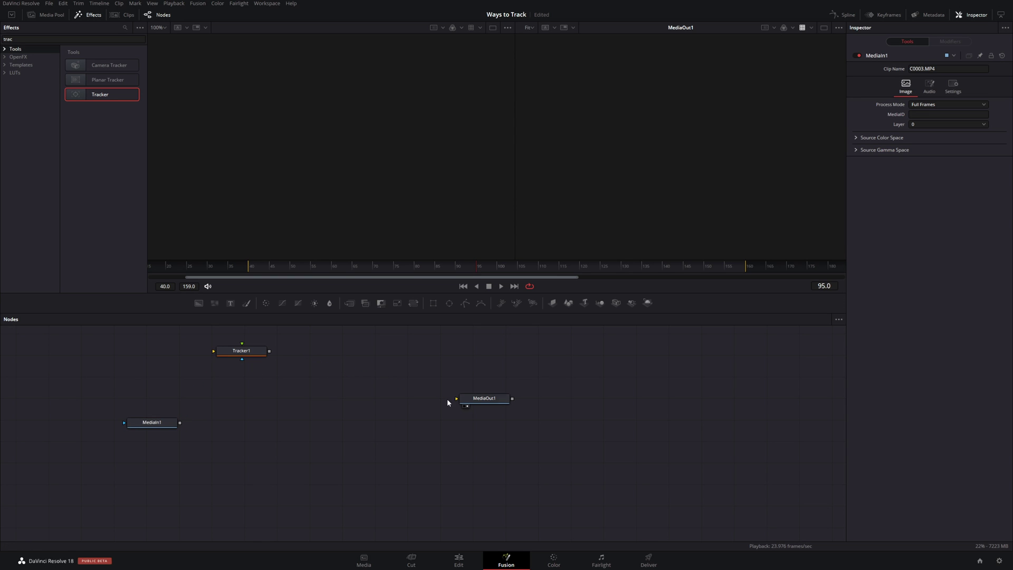
- Rearrange the Tracker and MediaOut1 nodes and connect MediaIn1 separately to Tracker1 and to MediaOut1
left_click_drag(473, 399, 504, 430)
left_click_drag(262, 353, 313, 356)
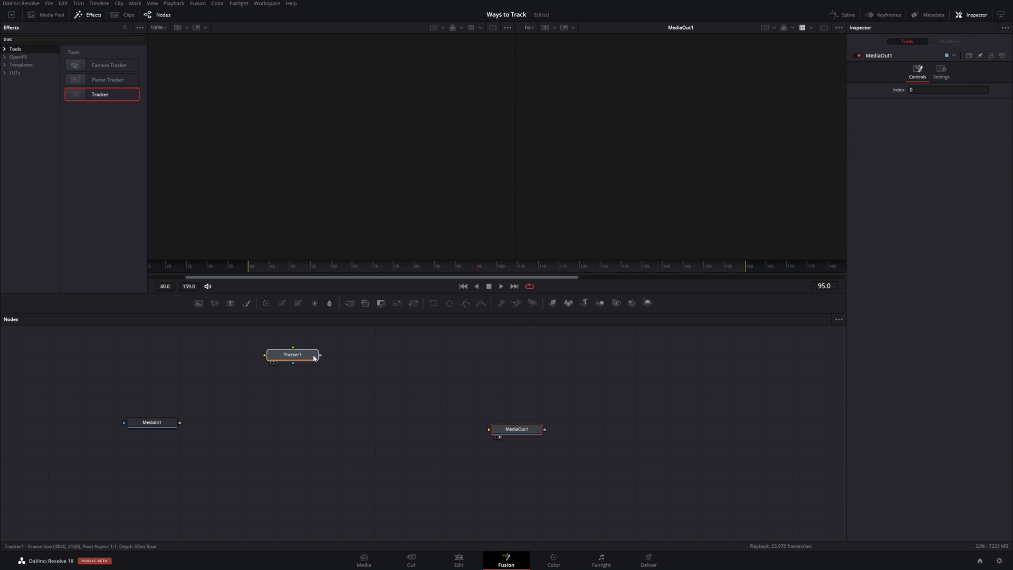
left_click_drag(179, 423, 290, 356)
left_click_drag(180, 423, 520, 429)
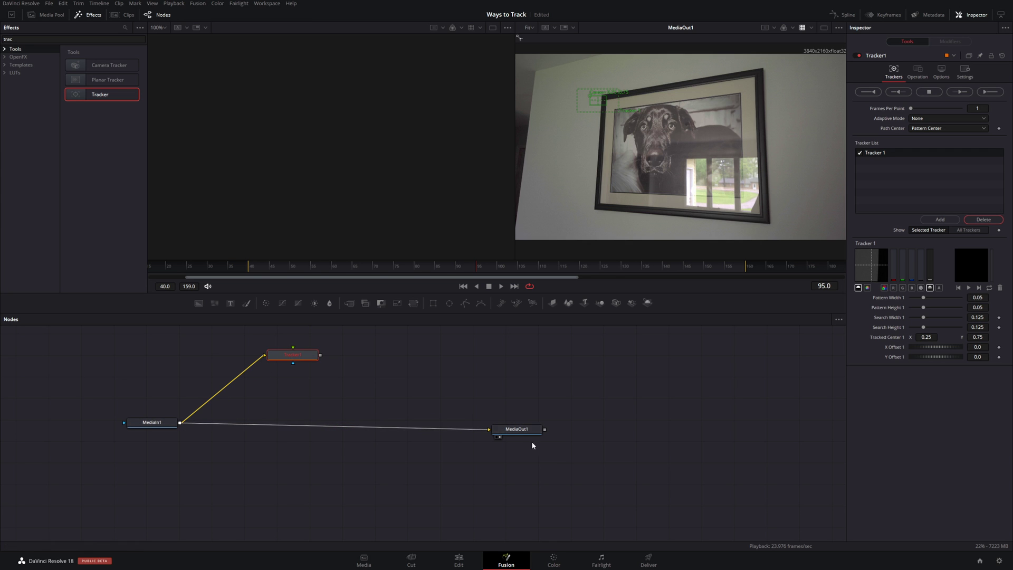
- Show Tracker1 in the empty viewer and place its tracking pattern on one of the dog's eyes
key("1")
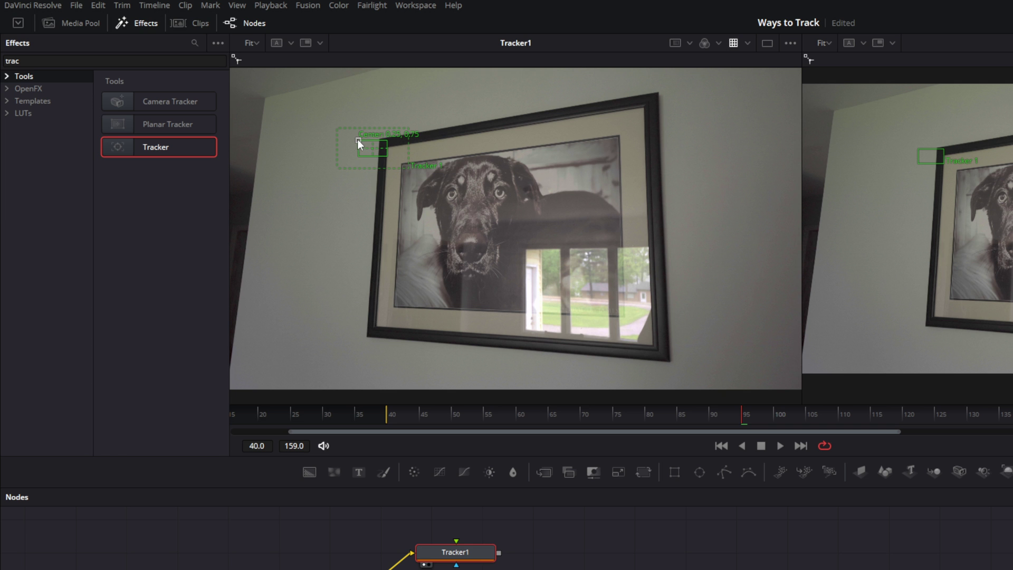
left_click(230, 93)
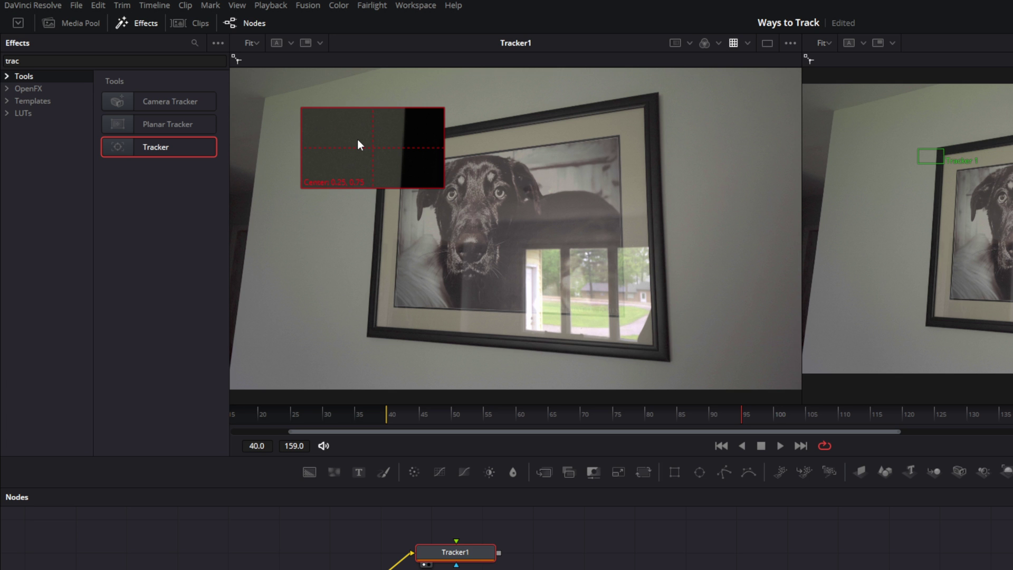
left_click_drag(357, 139, 438, 185)
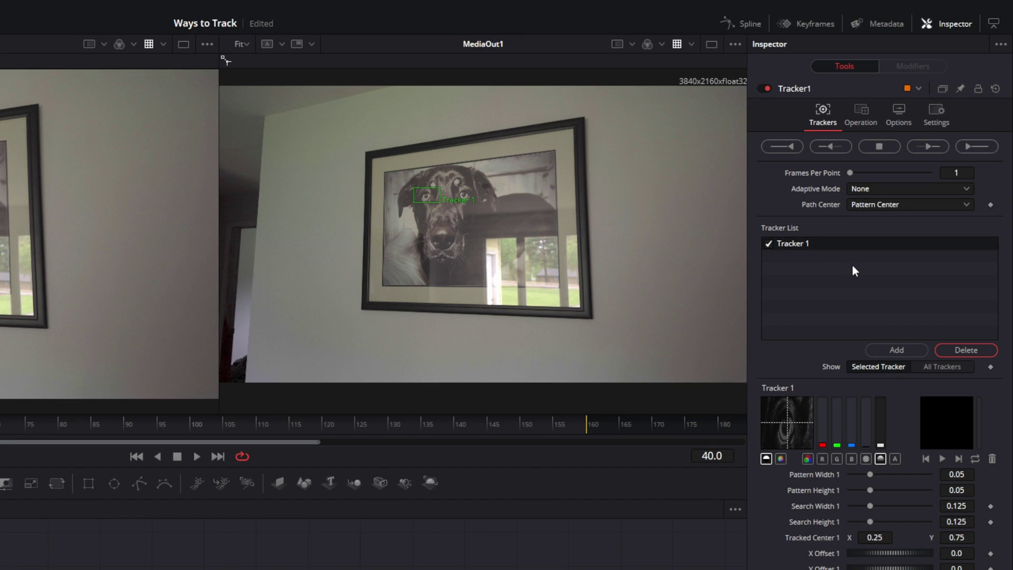
- Track the dog's eye forward through the clip and scrub through the tracked frames
left_click(962, 146)
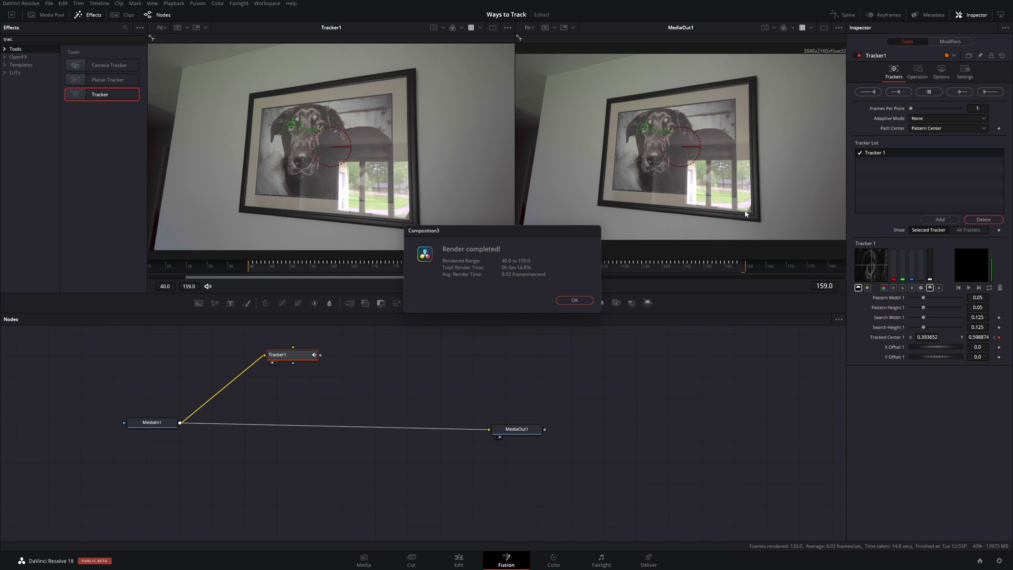
left_click(575, 300)
left_click_drag(572, 267, 314, 271)
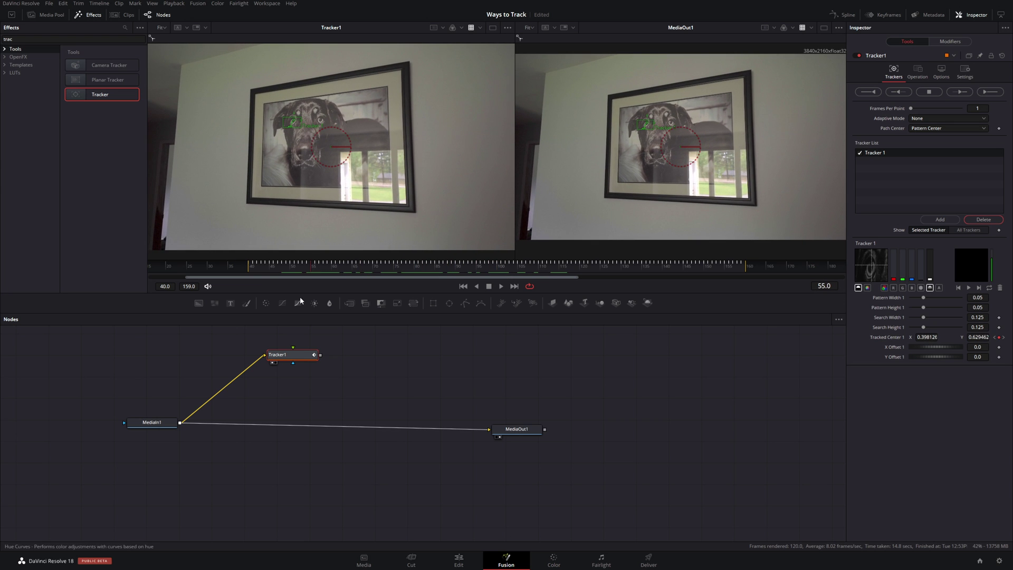
- Add Text, Merge and Transform nodes to overlay the title "Doggy" on the clip
left_click_drag(280, 355, 248, 353)
left_click_drag(230, 302, 377, 357)
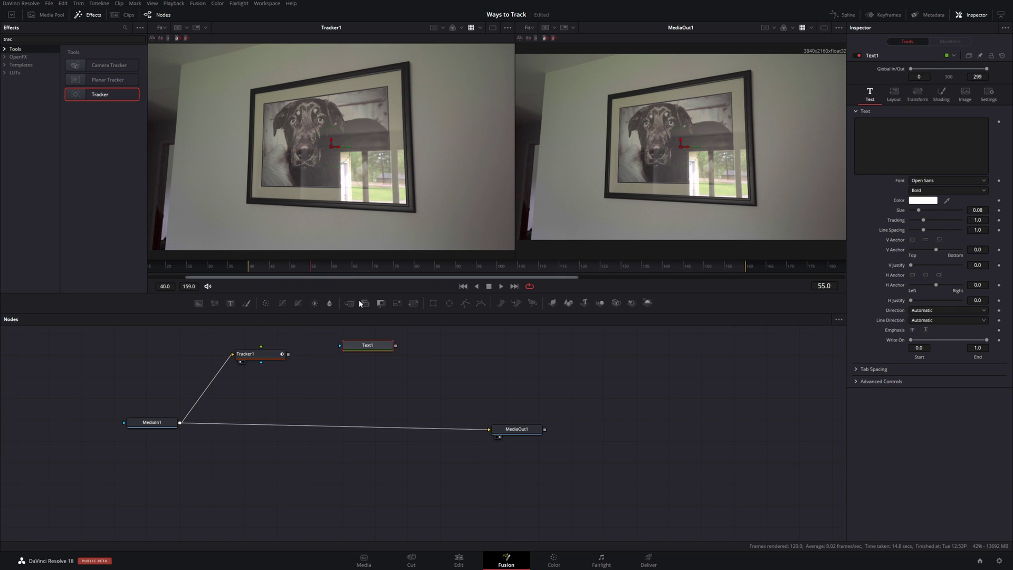
left_click_drag(350, 304, 385, 387)
left_click_drag(410, 305, 395, 359)
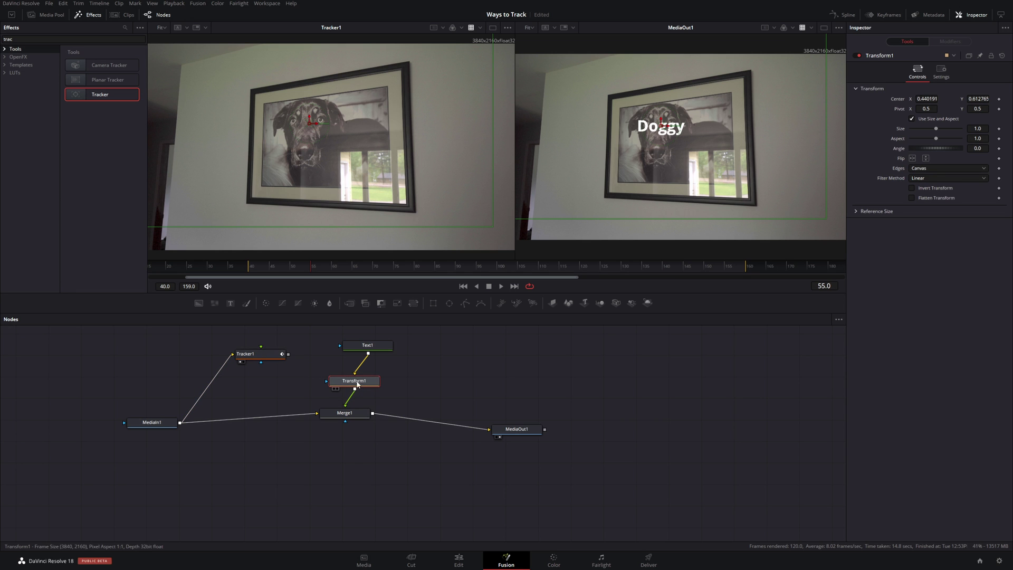
- Connect Transform1's Center to the Tracker1Tracker1Path position and play back the moving title
right_click(896, 98)
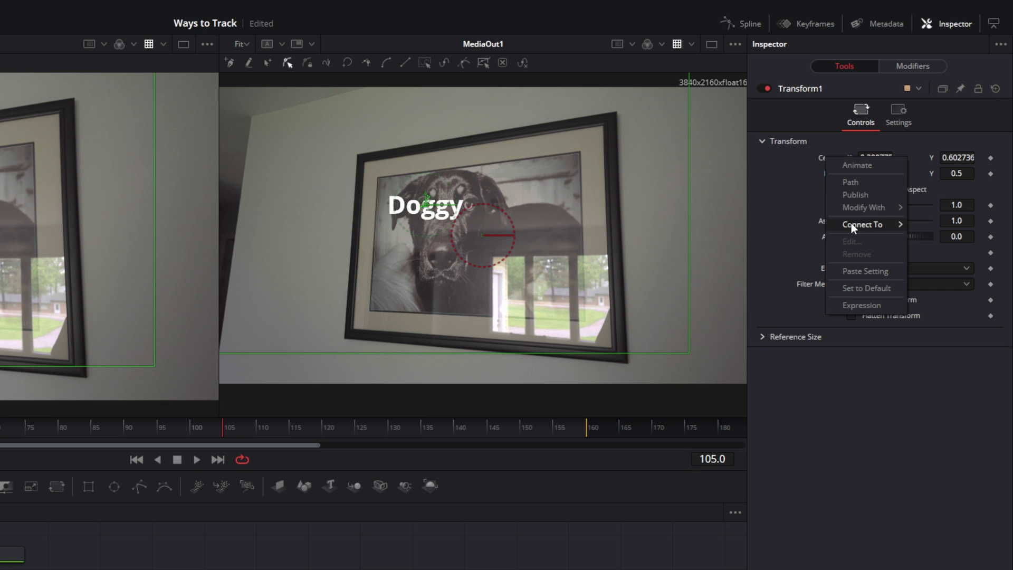
mouse_move(850, 223)
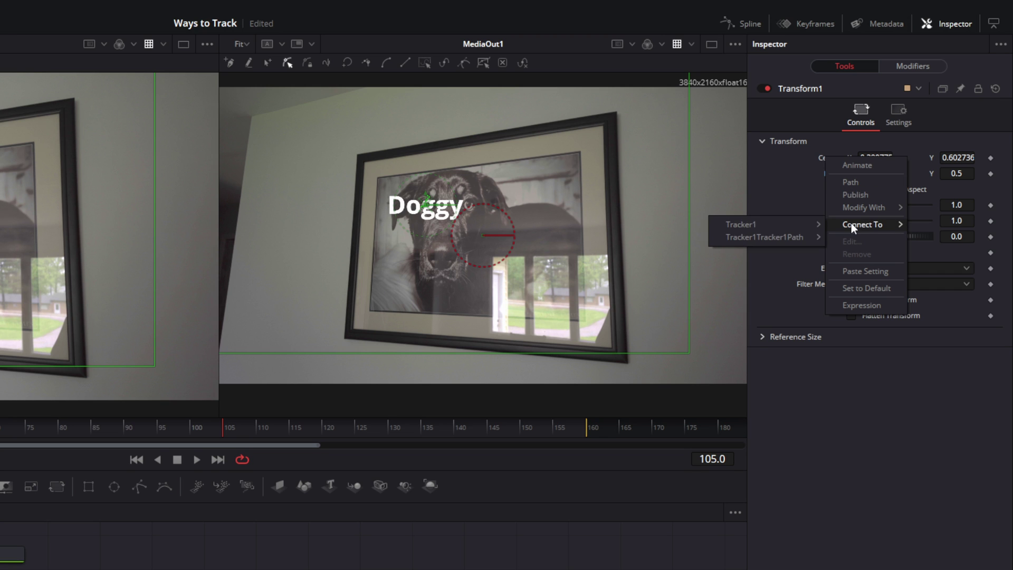
mouse_move(746, 240)
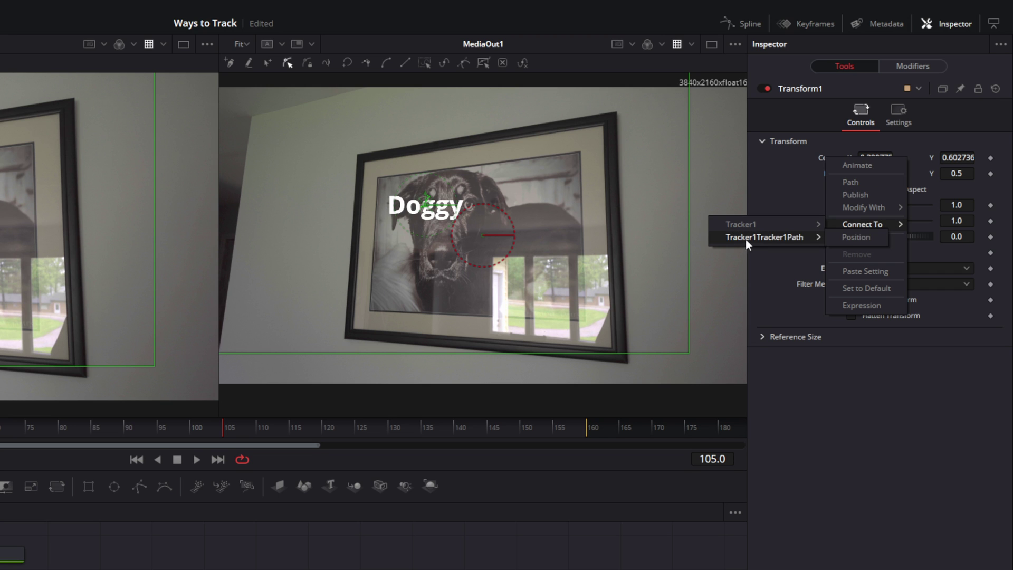
left_click(844, 238)
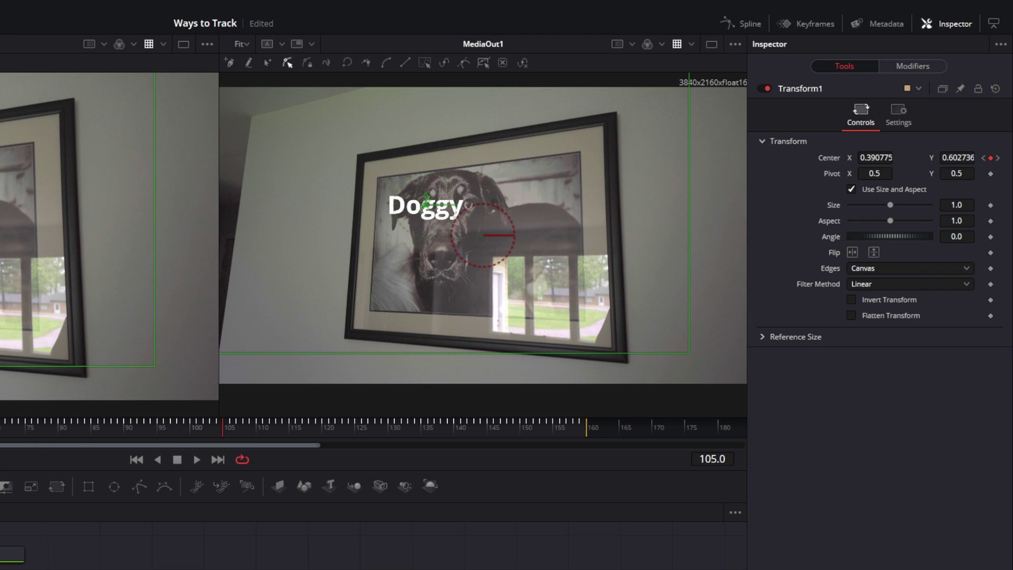
key("space")
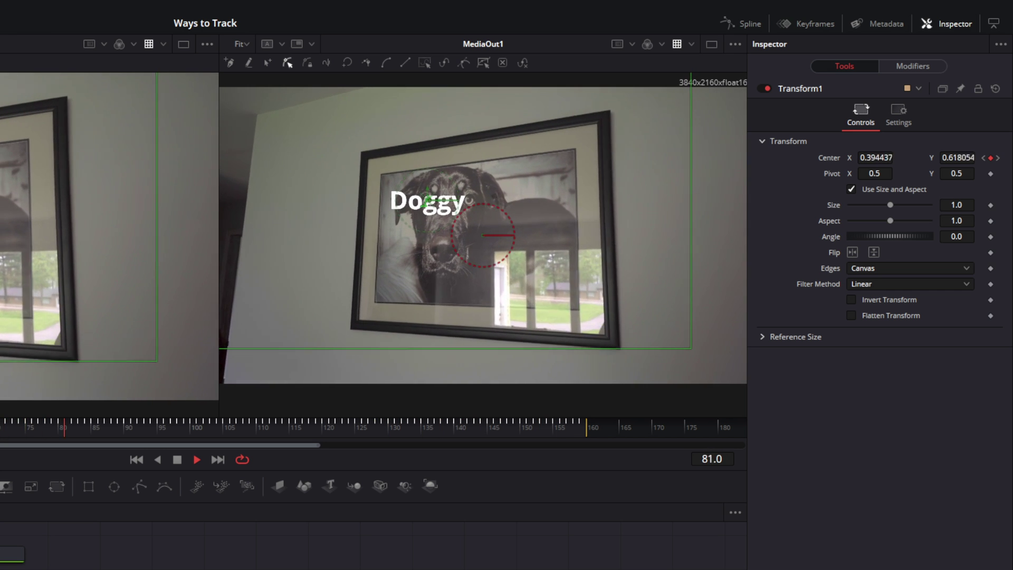
key("space")
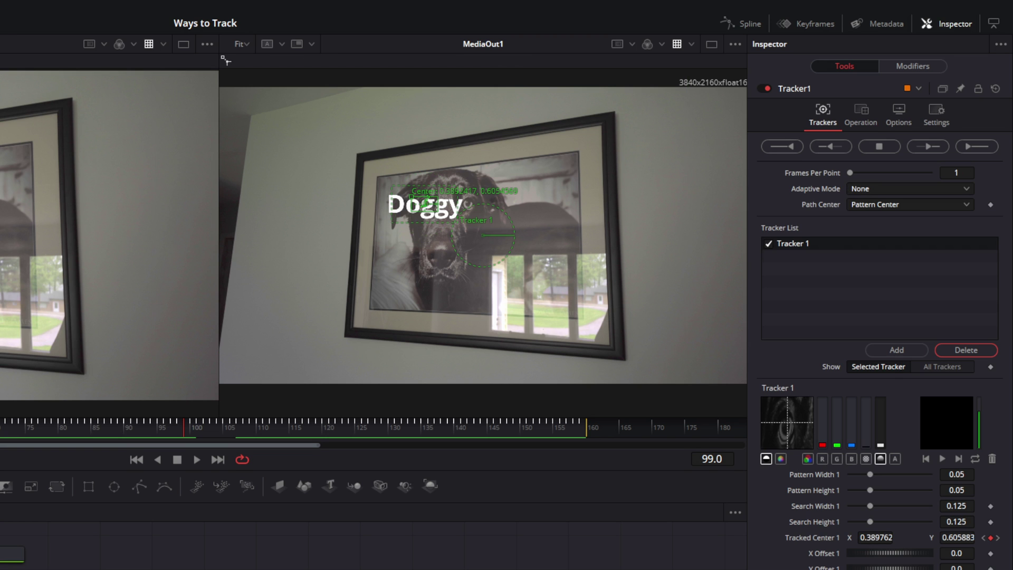
- Add a second tracker to Tracker1 on the dog's other eye and track it through the clip
left_click(897, 350)
mouse_move(610, 157)
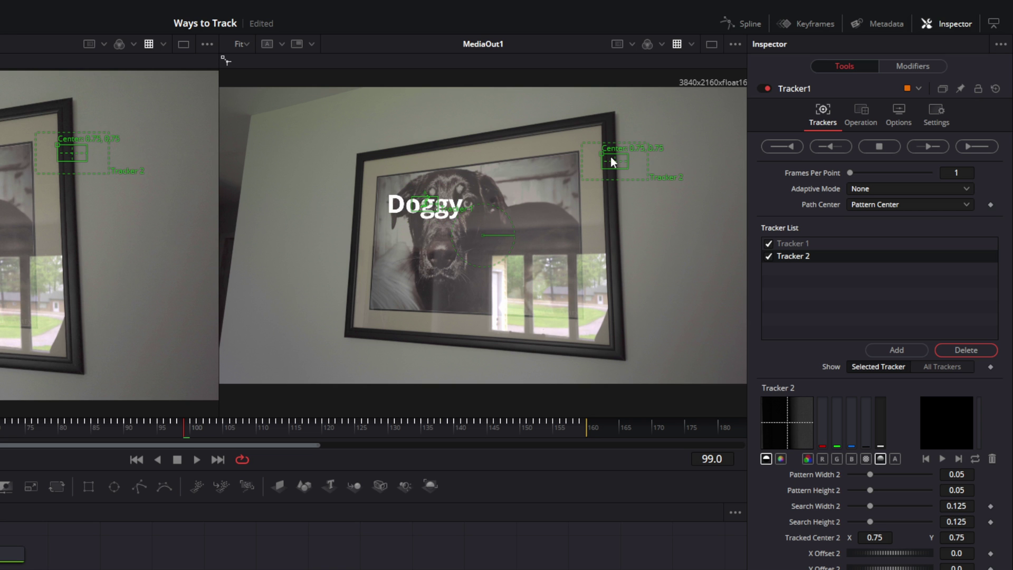
left_click_drag(603, 153, 455, 196)
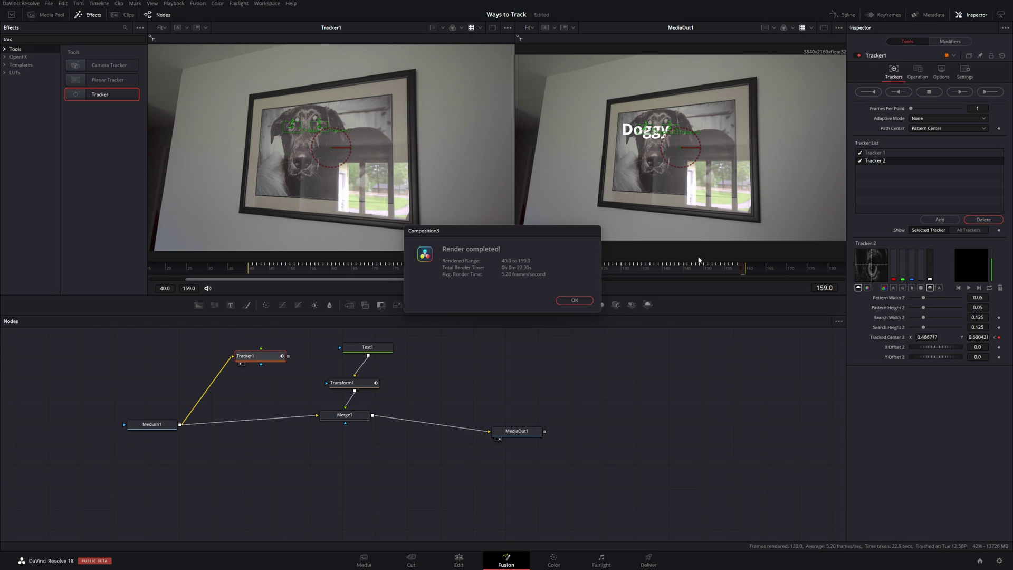
left_click(576, 302)
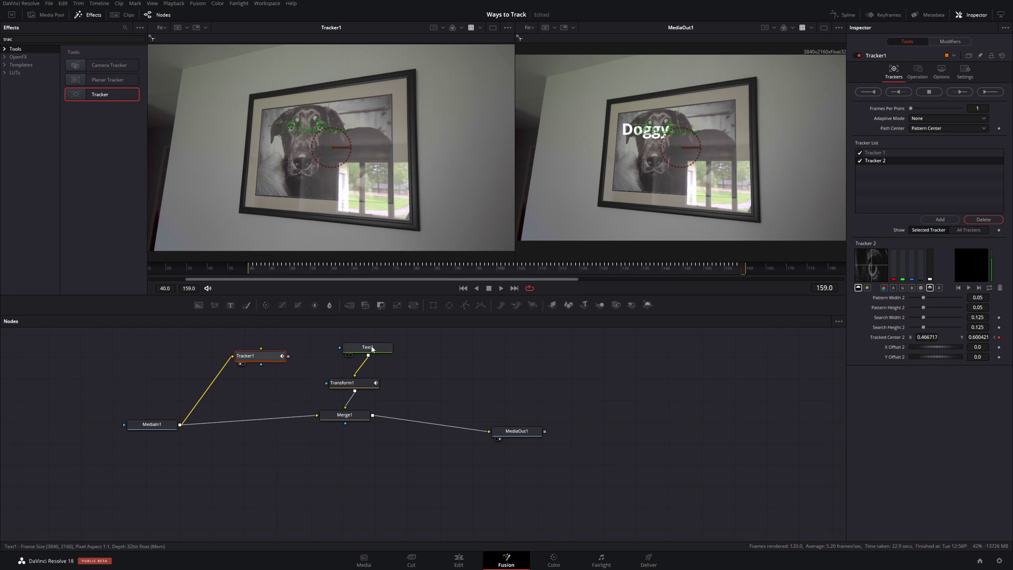
- Rewire the nodes so Text1 feeds Tracker1's foreground and Tracker1 feeds MediaOut1, bypassing Transform1 and Merge1, and tidy the layout
left_click_drag(268, 359, 283, 382)
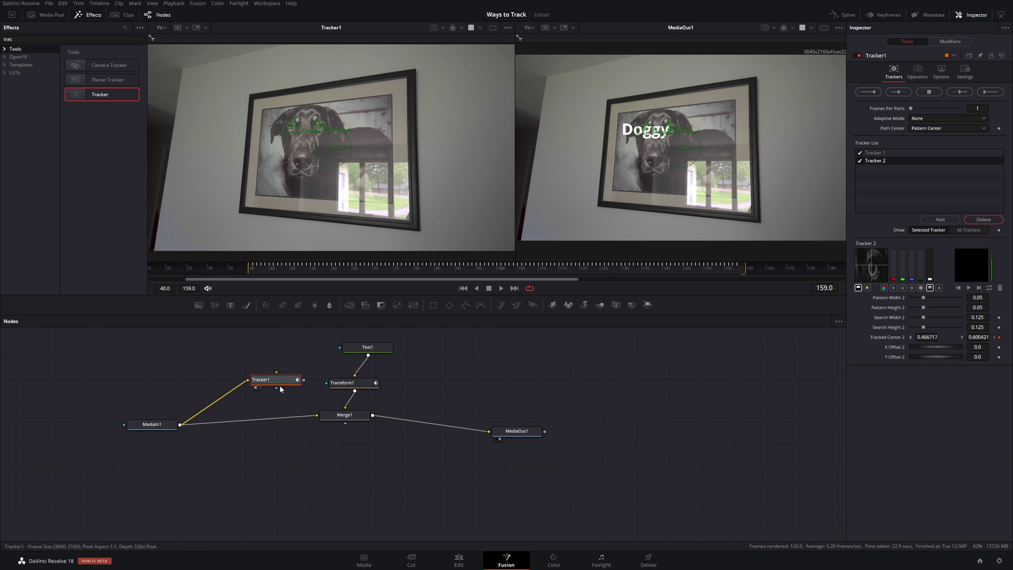
mouse_move(307, 416)
left_mouse_down()
mouse_move(285, 393)
mouse_move(295, 431)
left_mouse_up()
left_click_drag(402, 420, 276, 375)
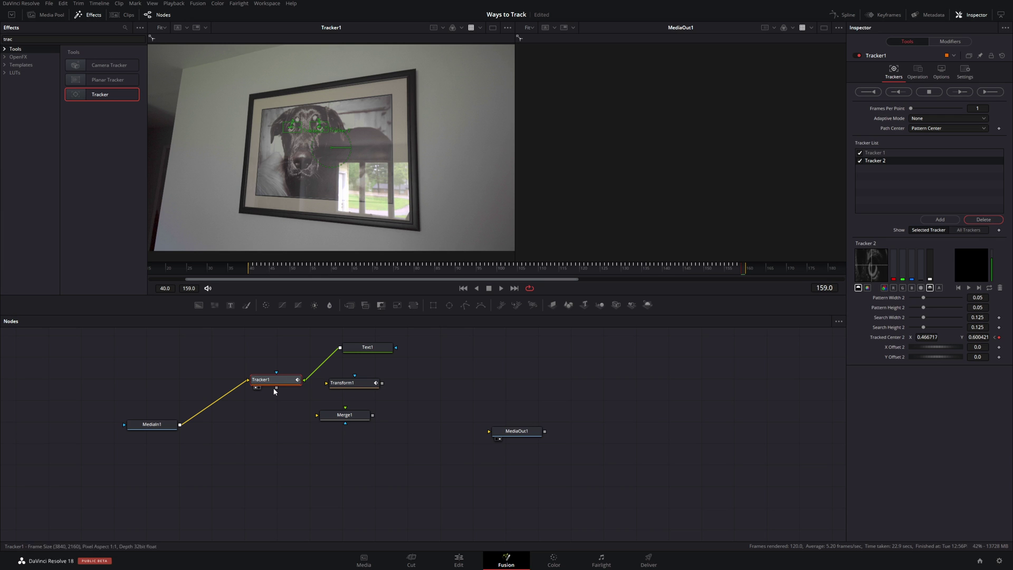
left_click_drag(276, 388, 504, 439)
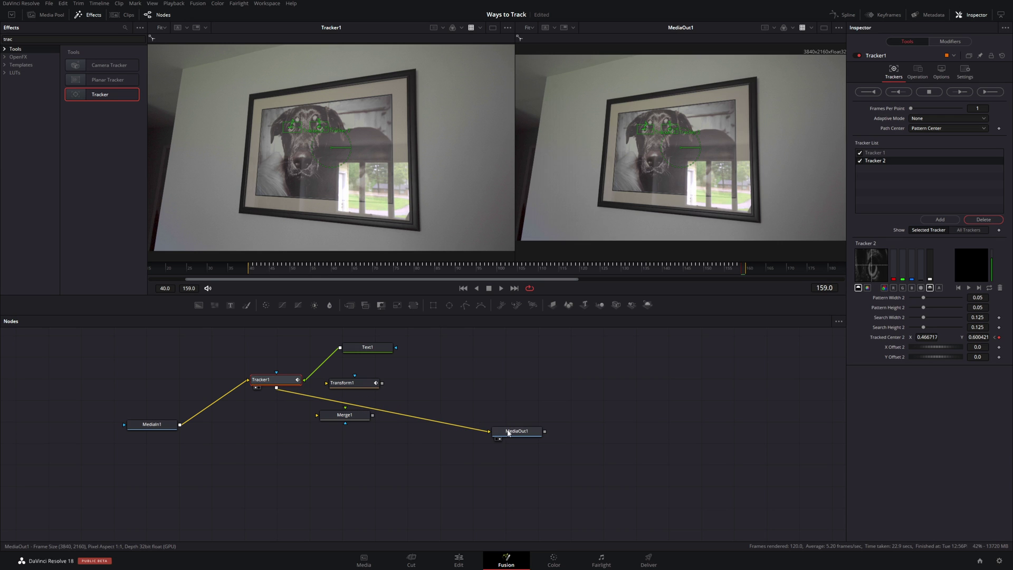
left_click_drag(263, 379, 283, 449)
left_click_drag(364, 352, 289, 368)
left_click(289, 367)
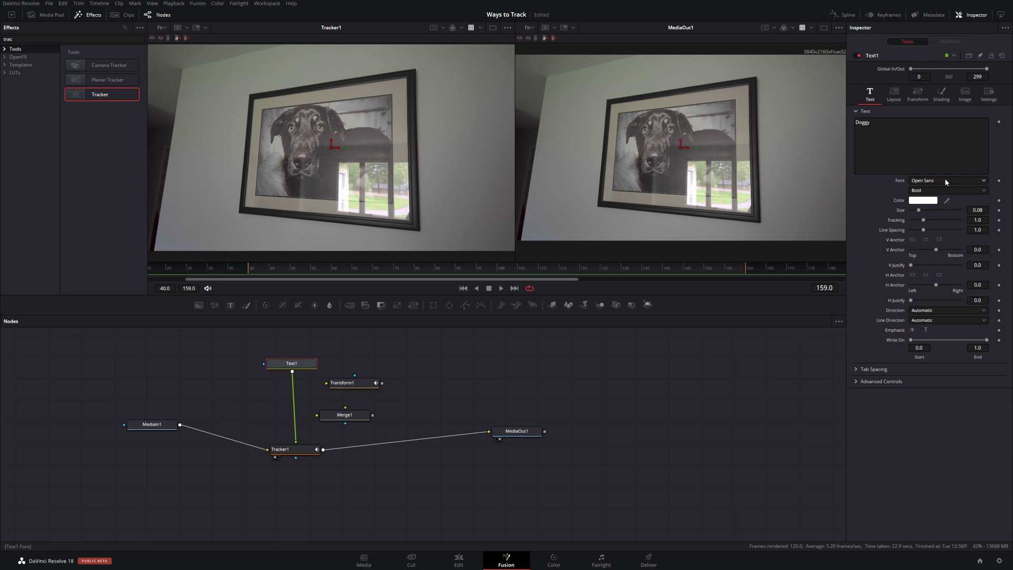
- Set Tracker1's operation to Match Move with the merge set to FG over BG
left_click(285, 449)
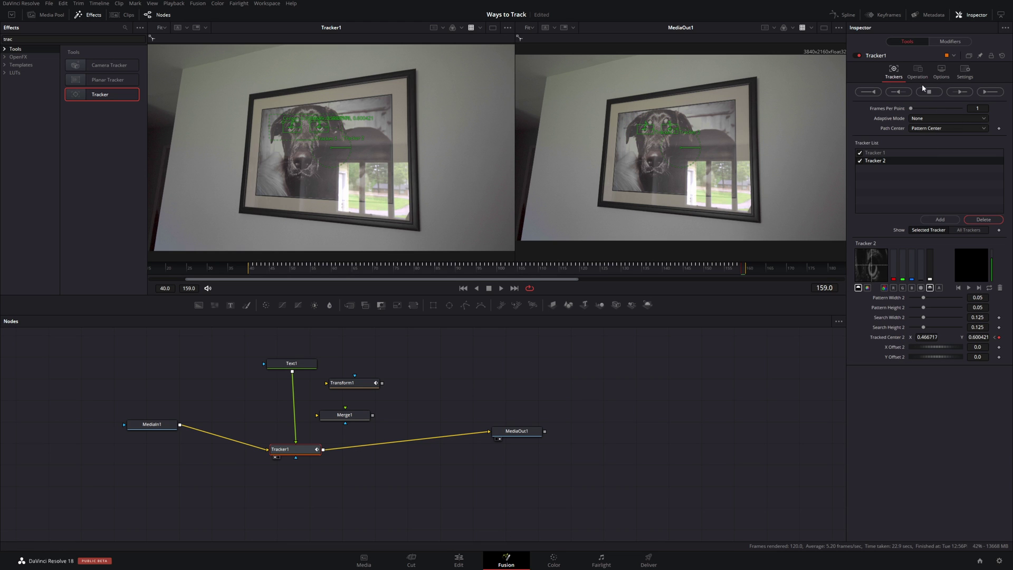
left_click(921, 75)
left_click(937, 92)
left_click(936, 100)
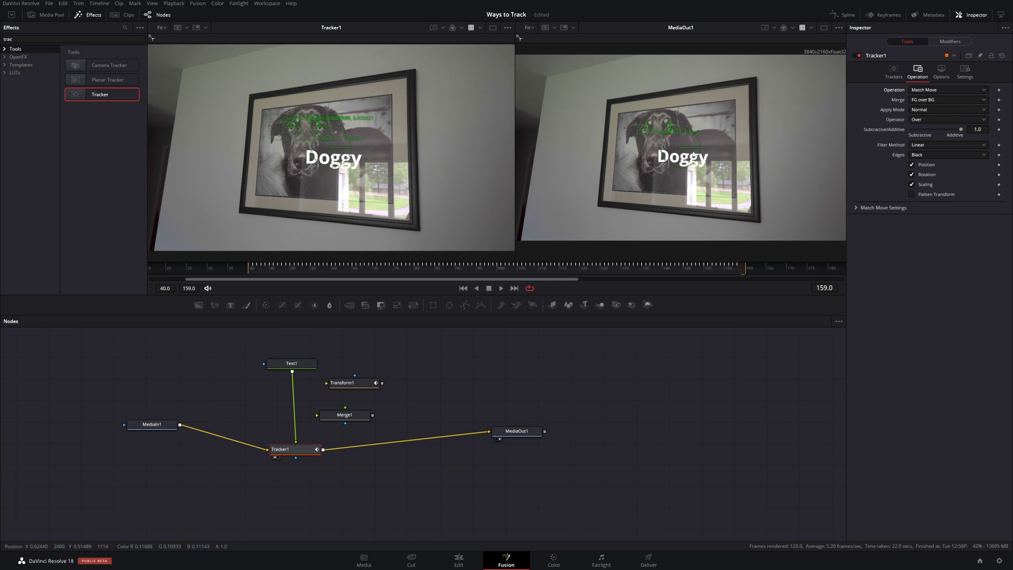
- Play back and scrub the clip to check how the "Doggy" text follows the framed picture
key("space")
key("space")
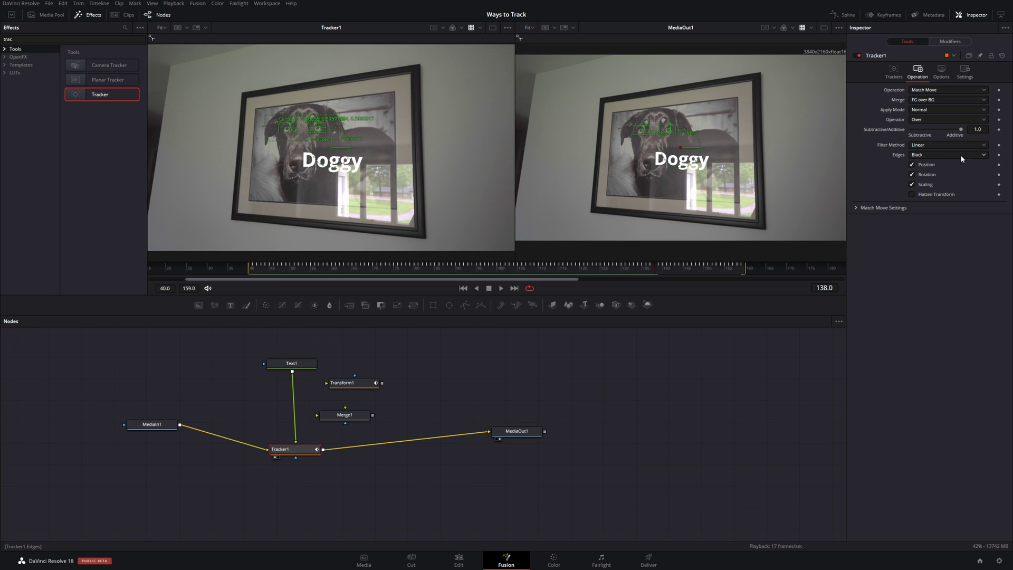
left_click_drag(288, 266, 347, 265)
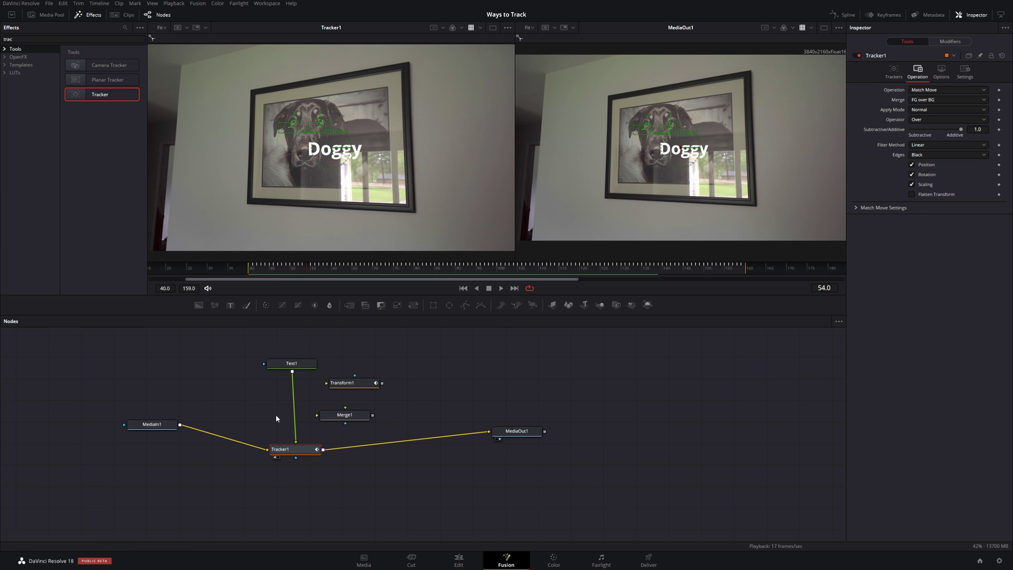
left_click_drag(318, 449, 310, 452)
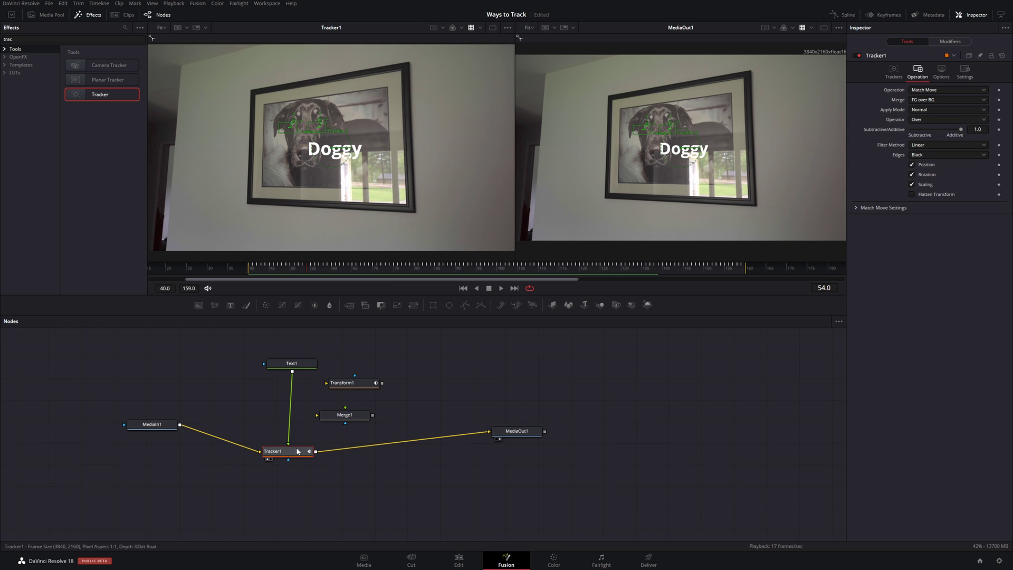
- Rearrange the disconnected Transform1 and Merge1 nodes clear of the Text1, Tracker1 and MediaOut1 chain
left_click_drag(360, 383, 426, 377)
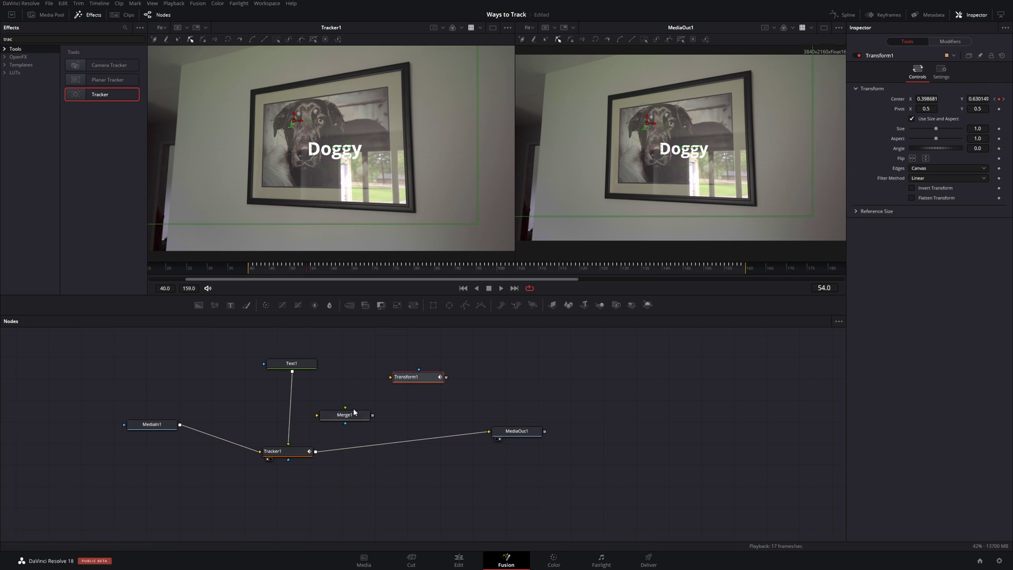
left_click_drag(351, 416, 454, 405)
left_click_drag(412, 376, 373, 403)
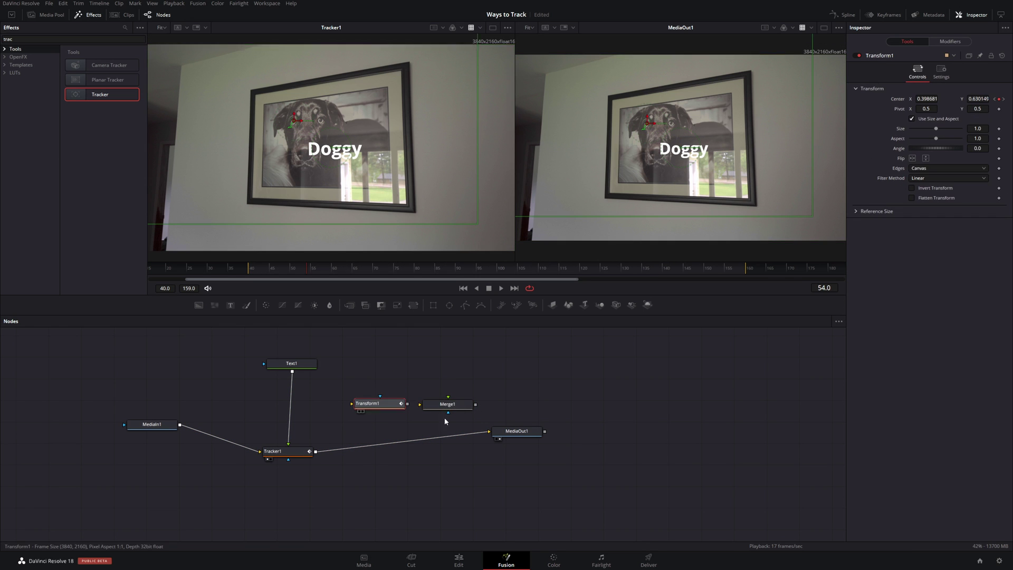
left_click_drag(456, 413, 455, 368)
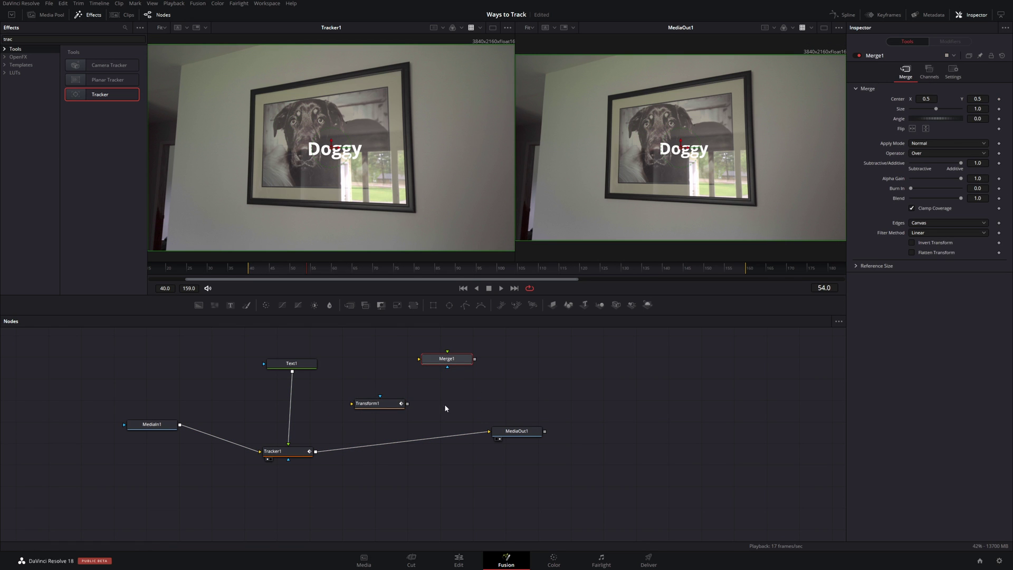
- Examine the modifier and connection options available for the Size parameter of Transform1
left_click(375, 403)
right_click(384, 405)
key("Escape")
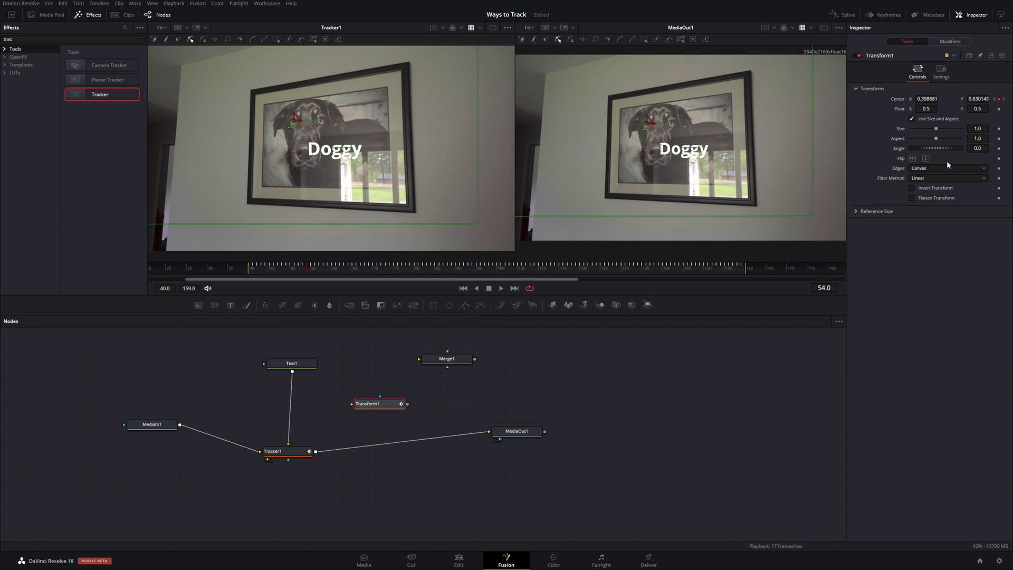
right_click(896, 125)
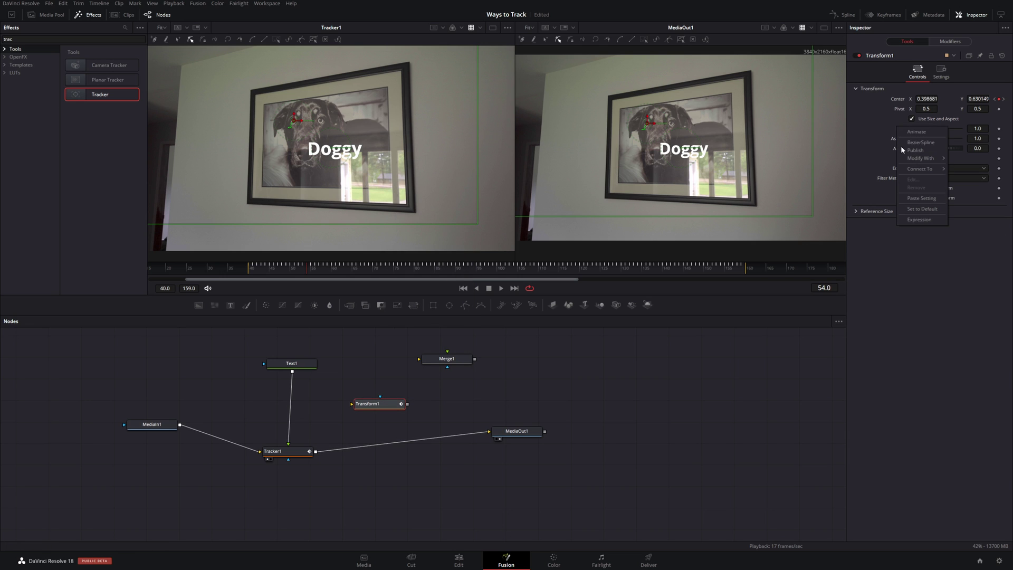
mouse_move(911, 169)
mouse_move(870, 172)
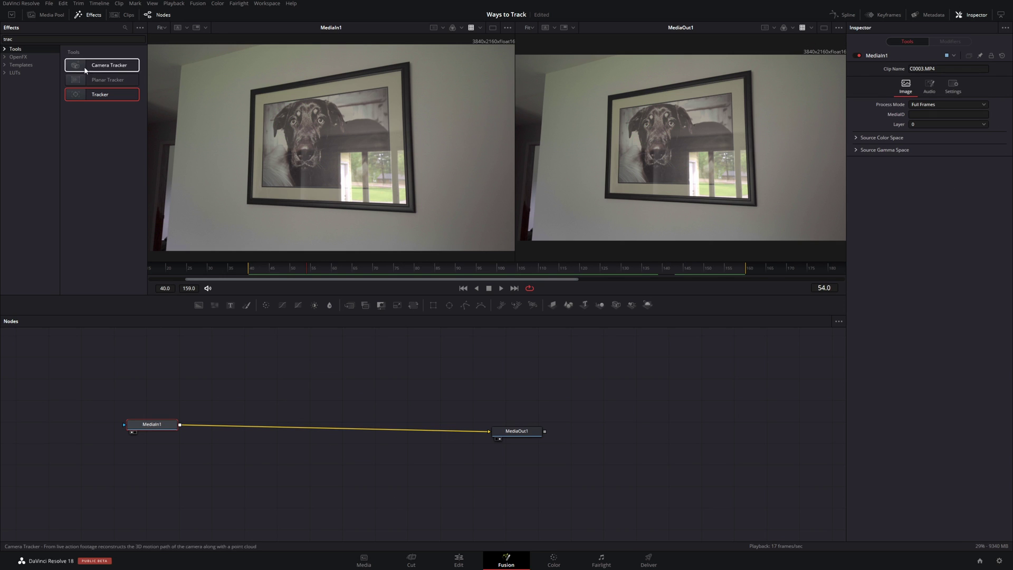
- Add a Planar Tracker between MediaIn1 and MediaOut1 and display it in the first viewer
left_click(106, 81)
left_click_drag(106, 81, 299, 405)
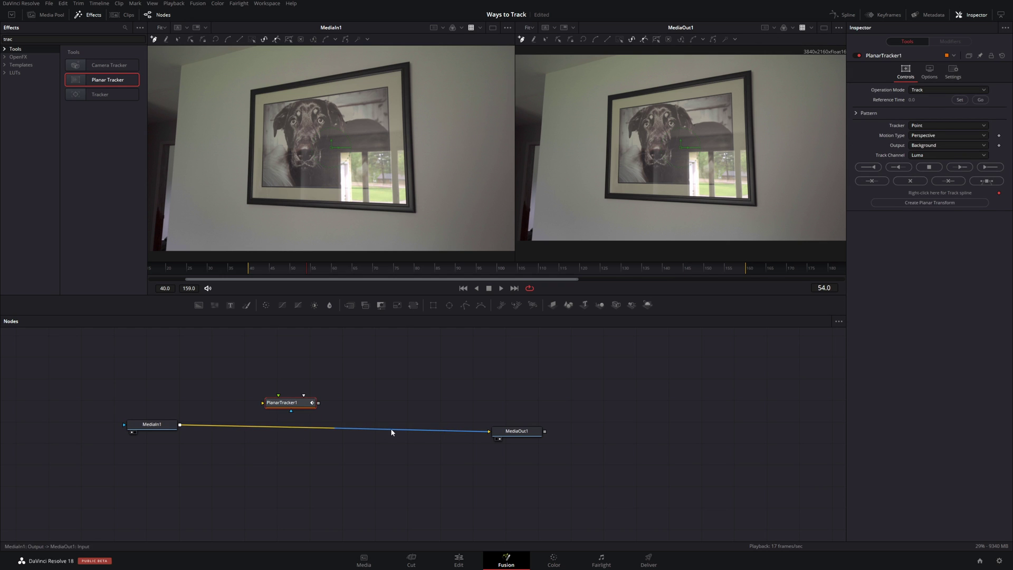
left_click_drag(390, 429, 504, 432)
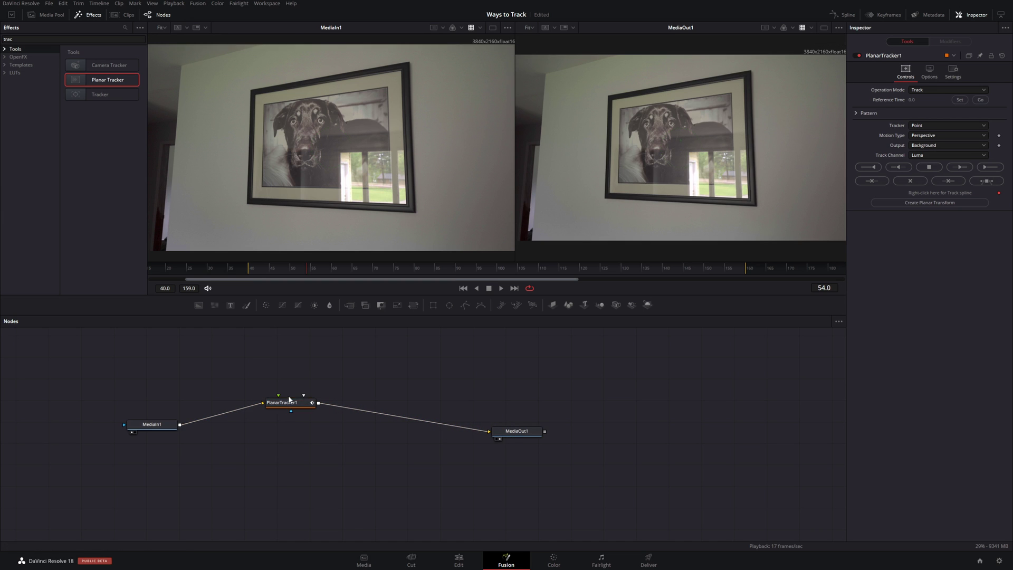
key("1")
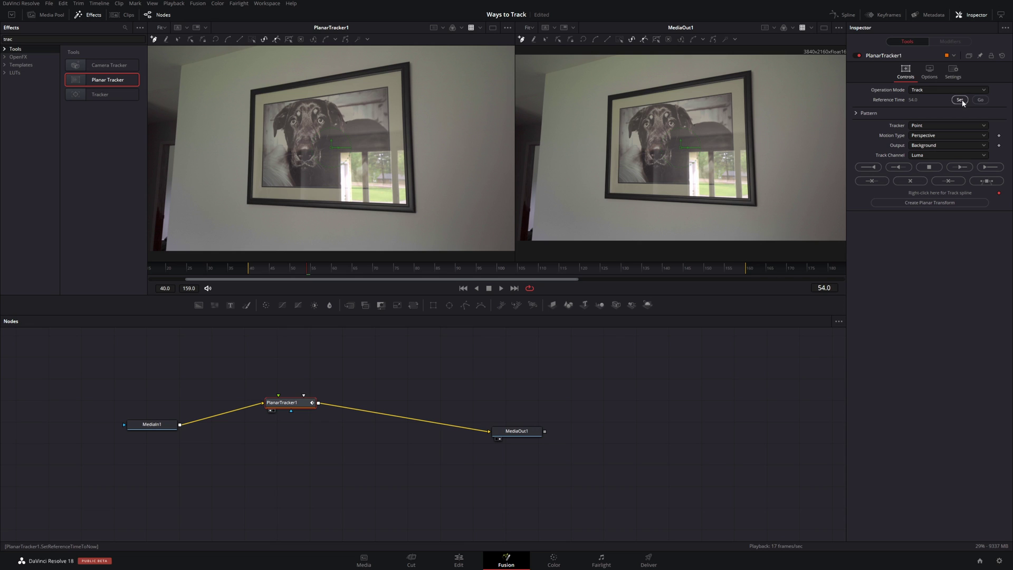
- Set PlanarTracker1's tracker to Hybrid Point/Area with the Perspective motion type
left_click(924, 125)
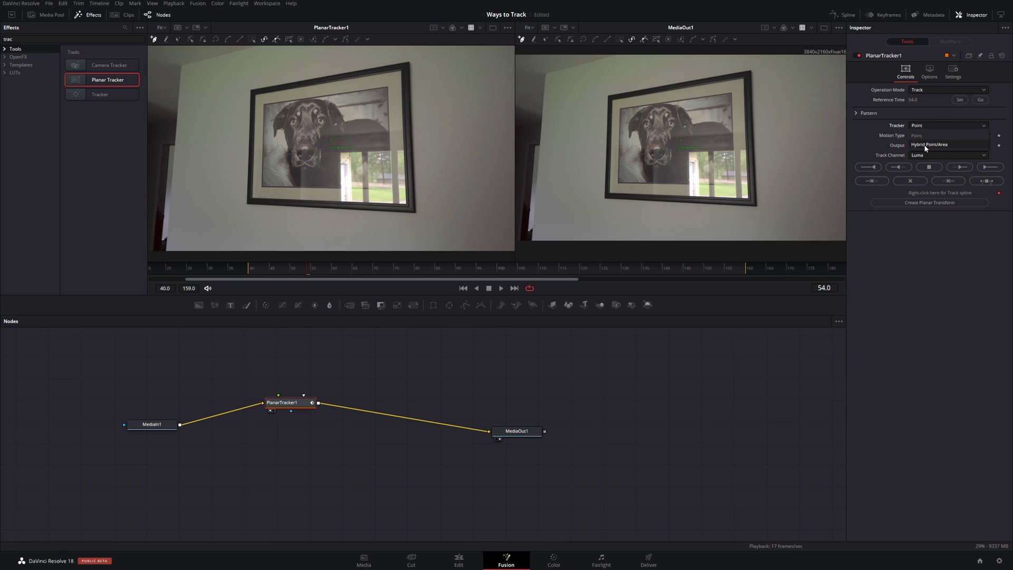
left_click(924, 146)
left_click(946, 136)
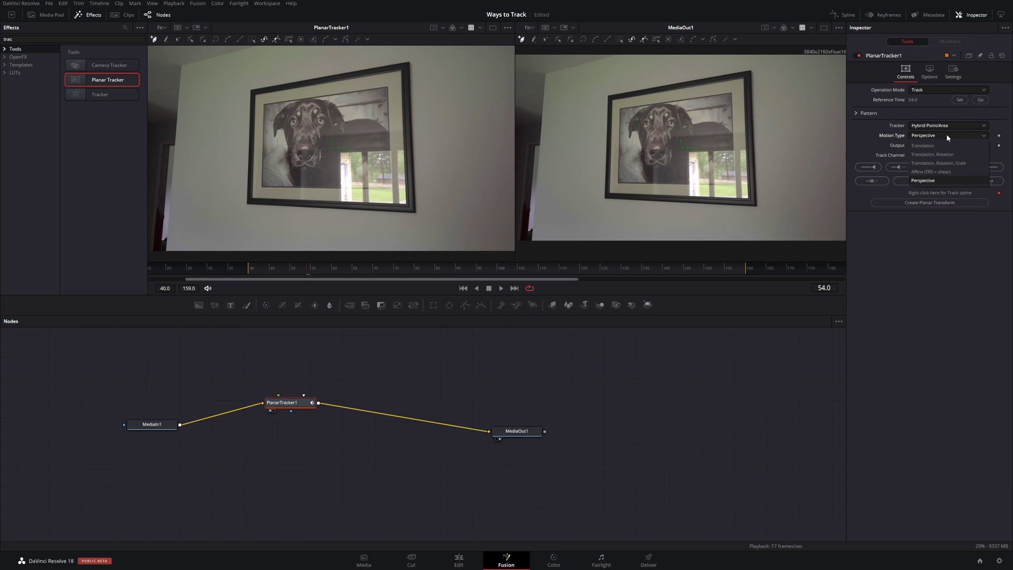
left_click(931, 181)
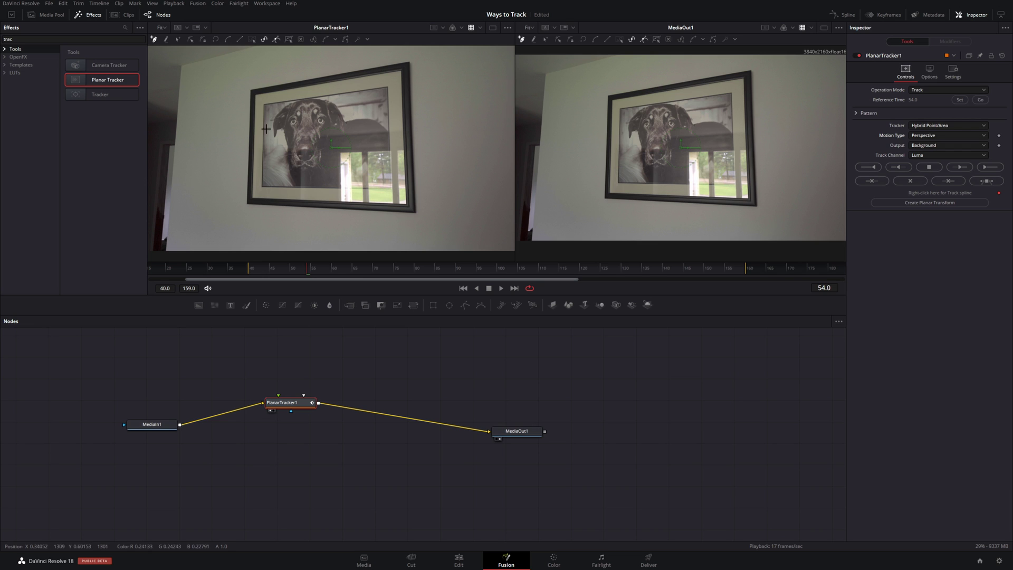
- Draw a closed four-point tracking pattern just outside the corners of the picture frame
left_click(246, 87)
left_click(415, 58)
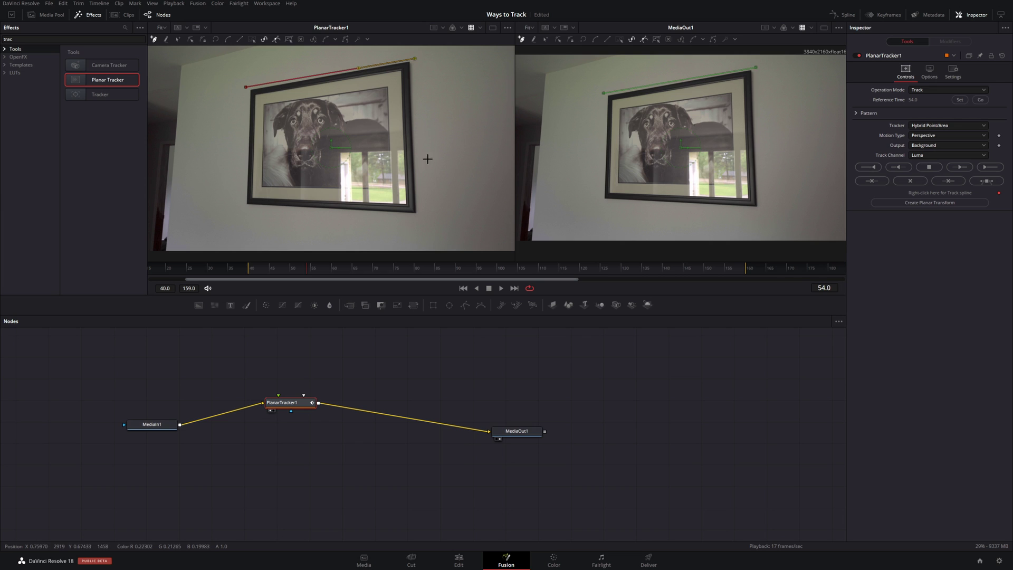
left_click(421, 216)
left_click(241, 209)
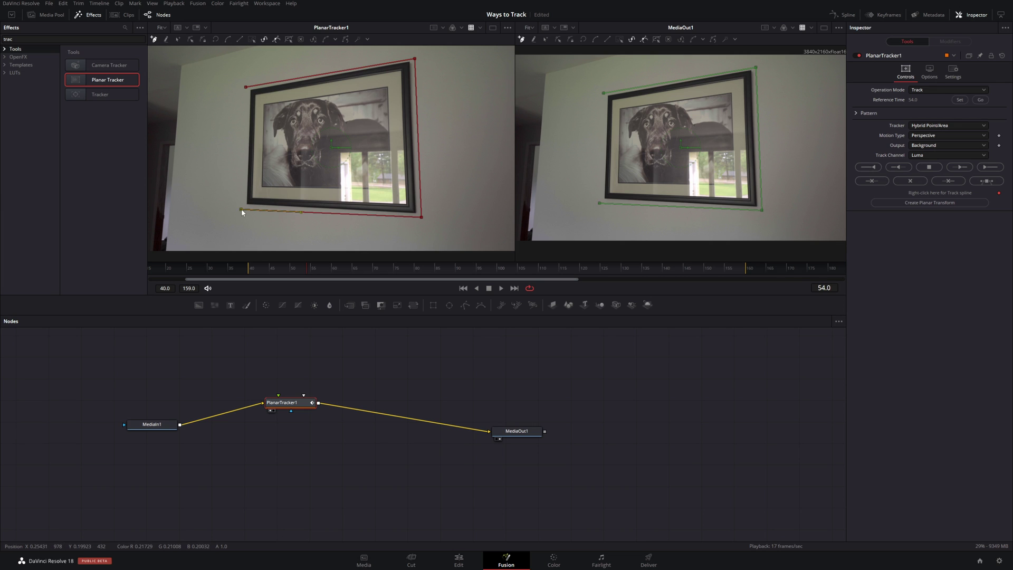
left_click(246, 87)
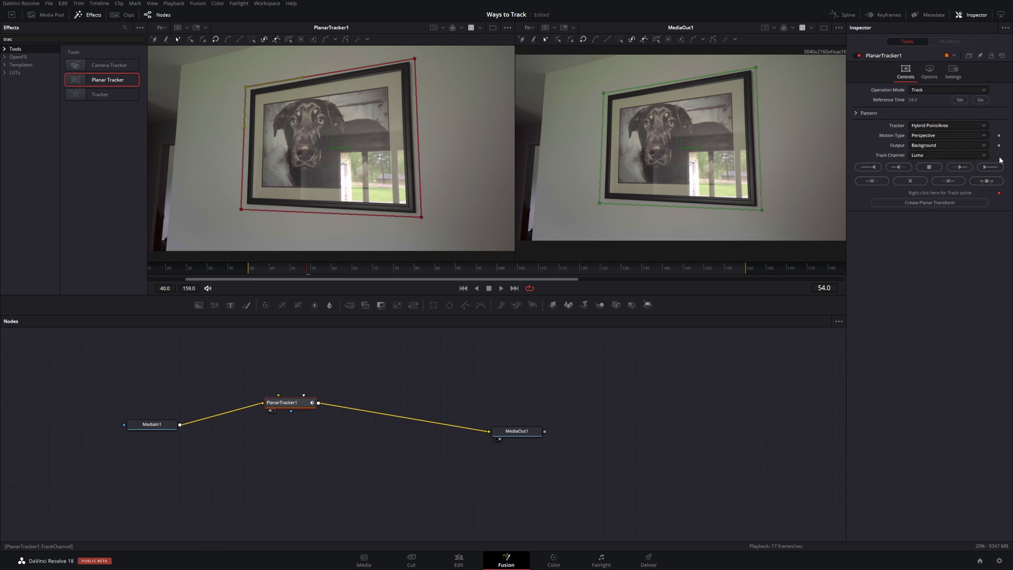
- Set the reference time at frame 54, then track the pattern forward to frame 159 and backward to frame 40
left_click(960, 100)
left_click(990, 167)
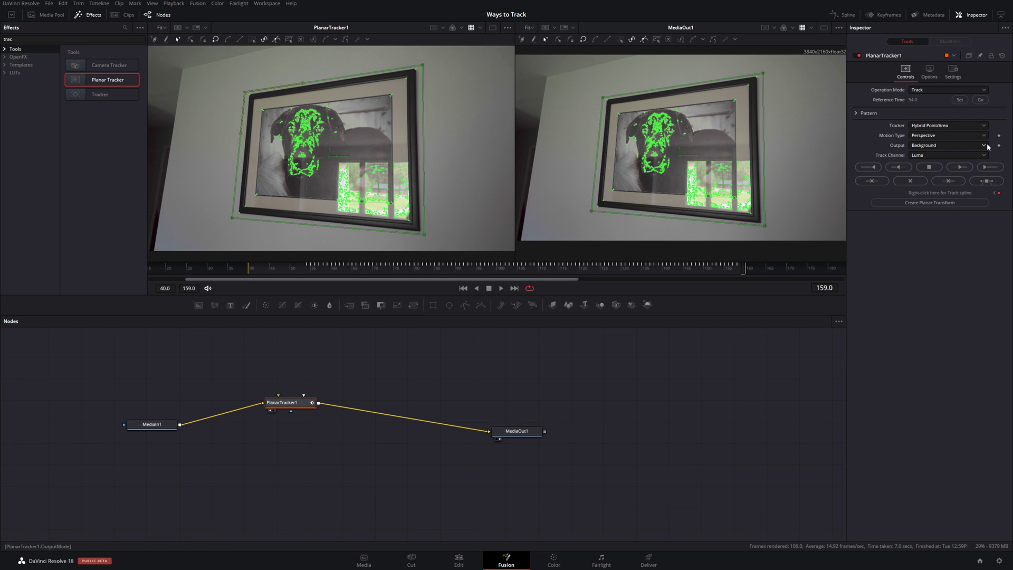
left_click(981, 100)
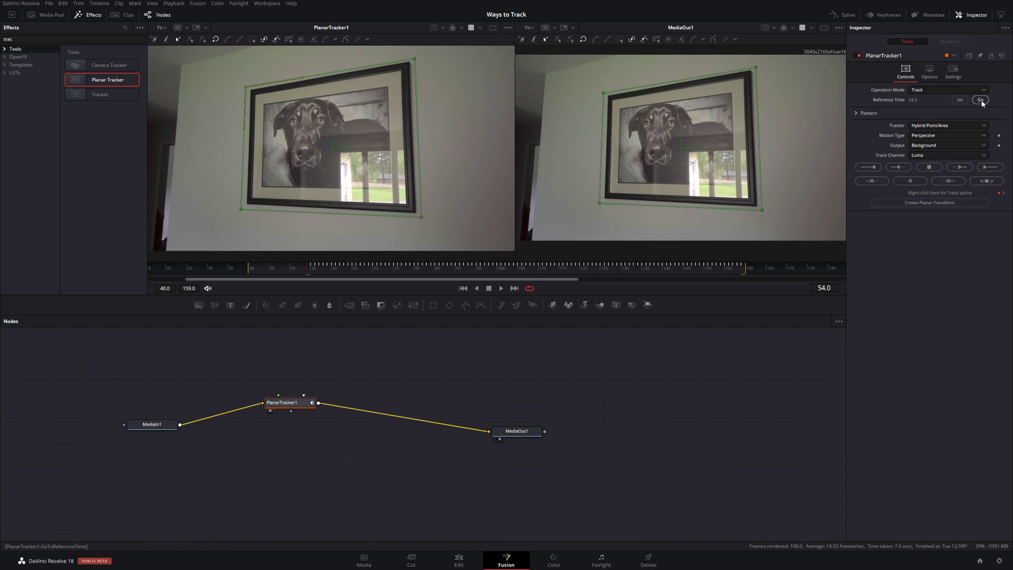
left_click(874, 169)
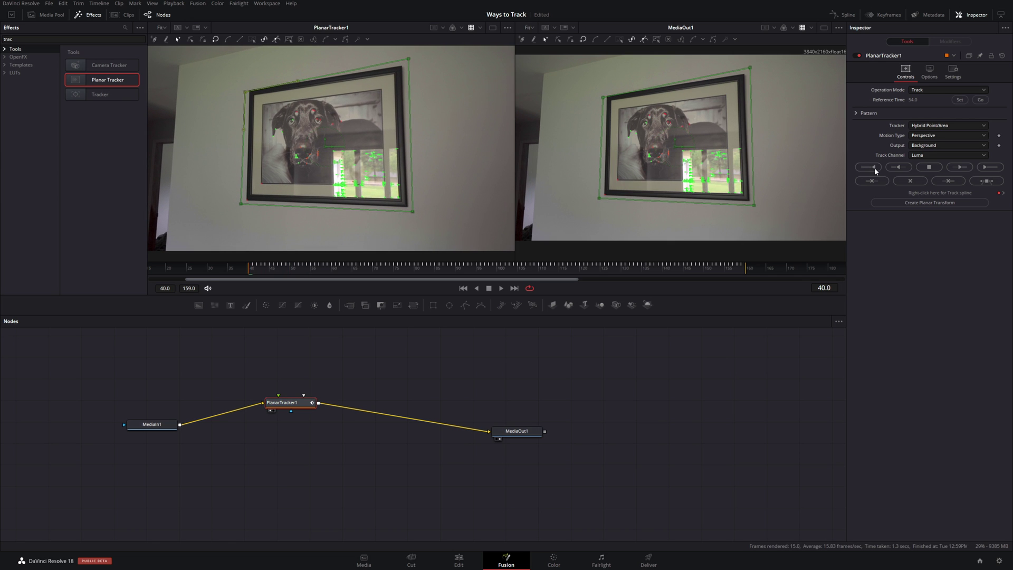
left_click_drag(271, 267, 302, 270)
- Create a planar transform from PlanarTracker1 and place it in open space above the node chain
left_click_drag(290, 408, 308, 416)
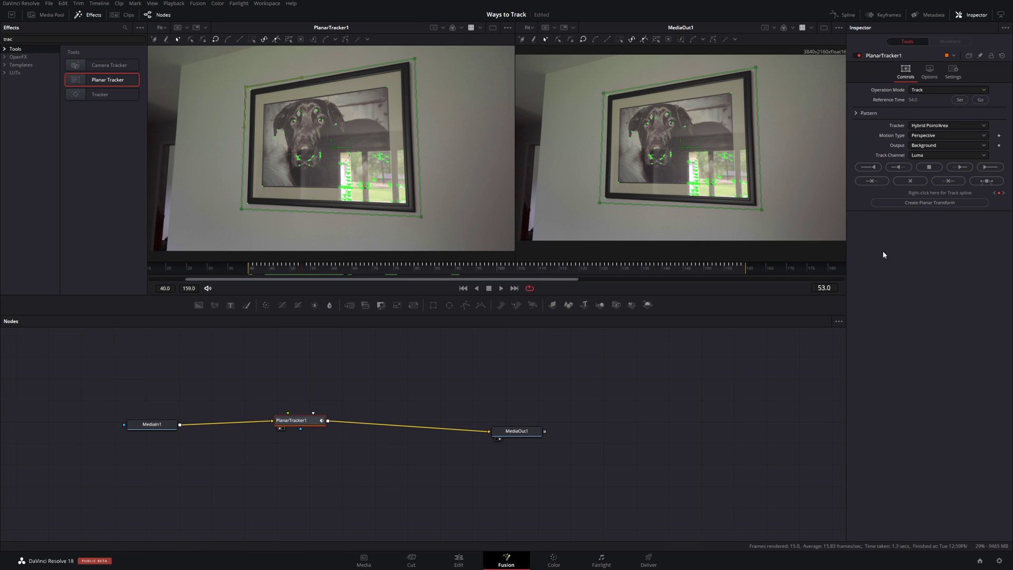
left_click(909, 205)
left_click_drag(35, 360, 224, 361)
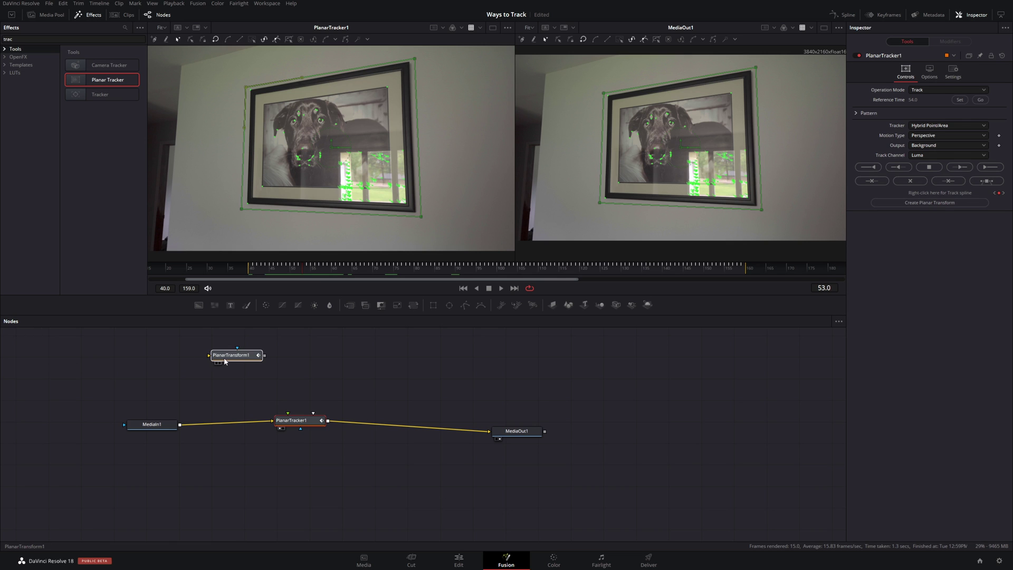
left_click_drag(267, 421, 227, 356)
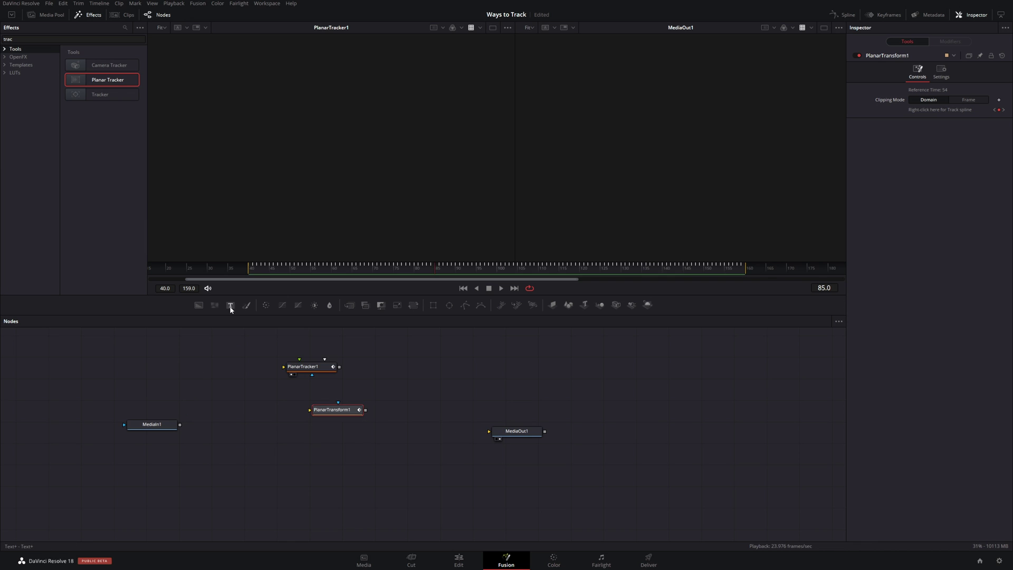
- Add Text+ and Merge nodes, routing Text1 through PlanarTransform1 into Merge1's foreground, with MediaIn1 as background and MediaOut1 as output
left_click_drag(231, 306, 425, 370)
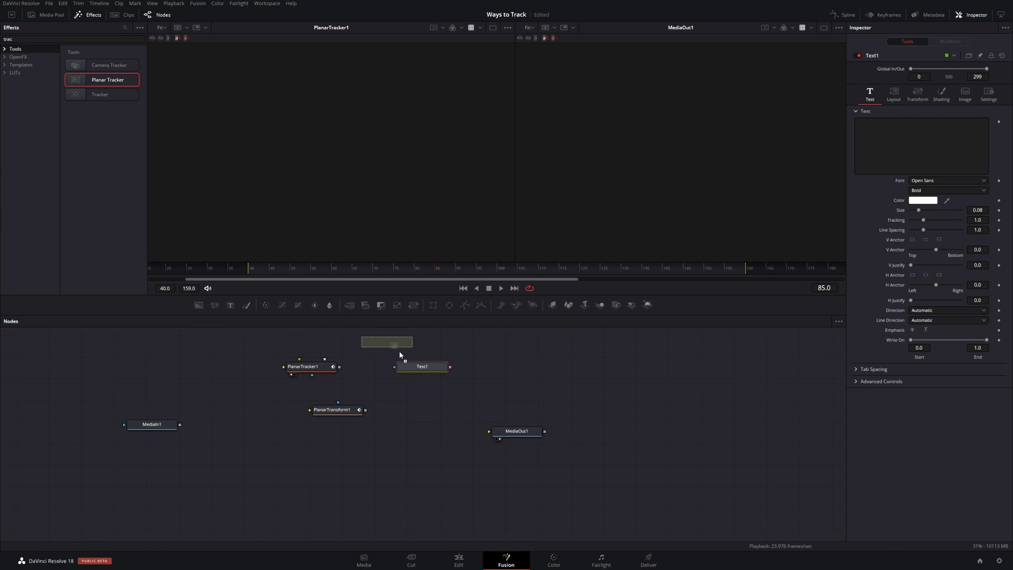
left_click_drag(356, 319, 452, 421)
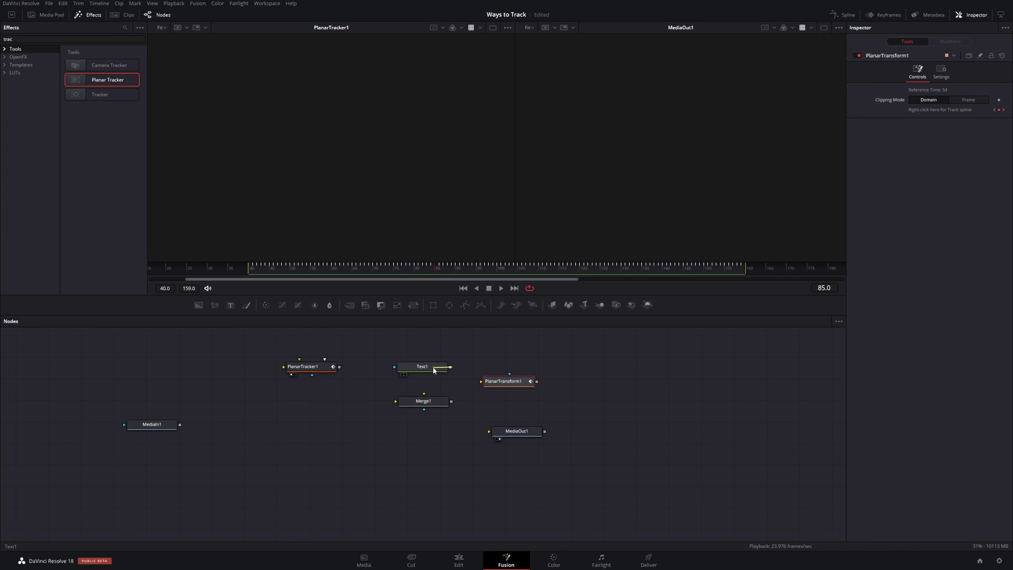
left_click_drag(450, 366, 425, 406)
left_click_drag(180, 424, 511, 436)
left_click_drag(423, 401, 429, 437)
key("ctrl+t")
- Play back the clip to check how the "Tracked Doggy" text follows the picture's plane
key("space")
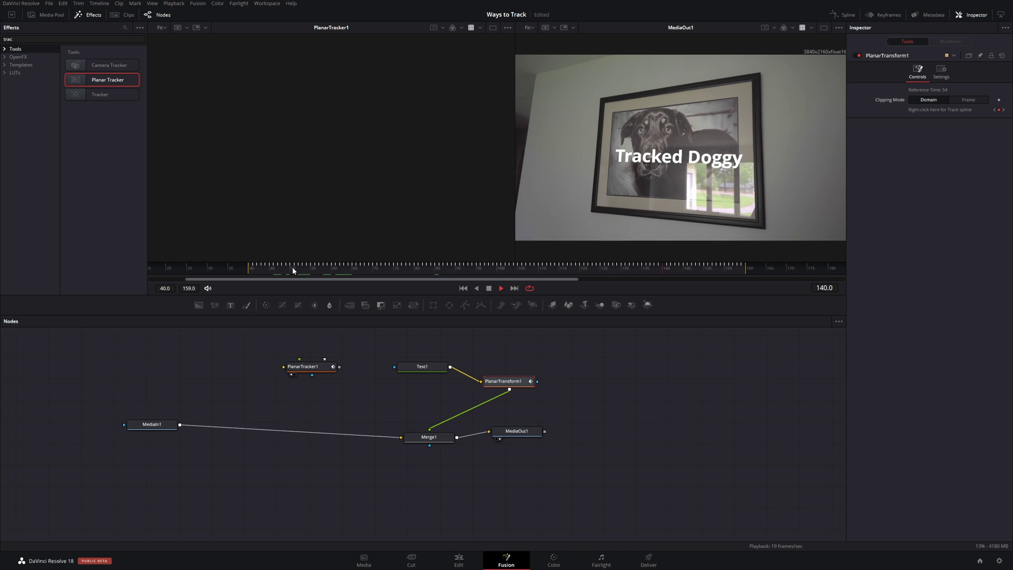
key("space")
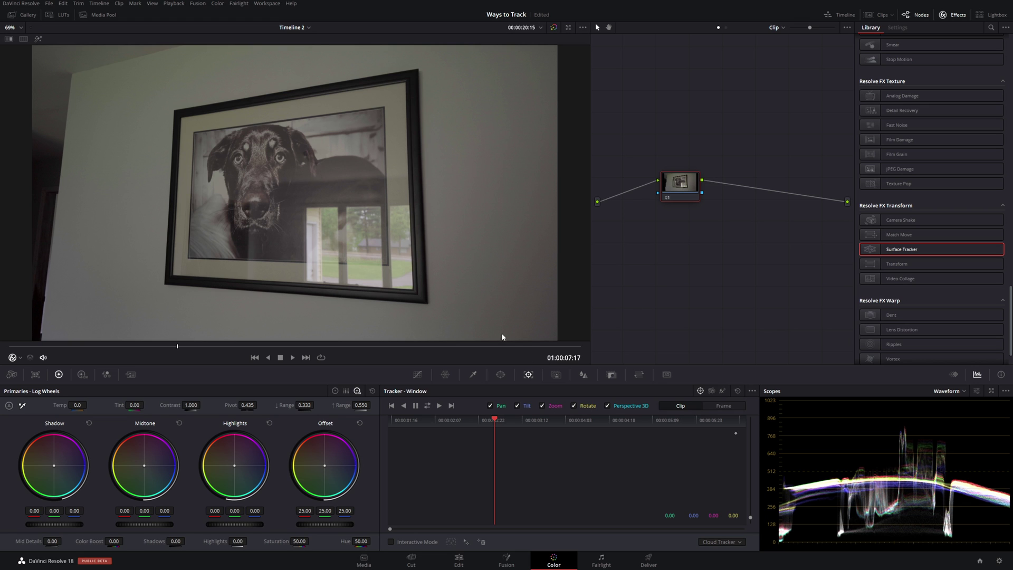
- Add a circular window over the dog's face with size about 36, aspect 52.7, pan 48.4 and tilt 50.7
left_click(501, 375)
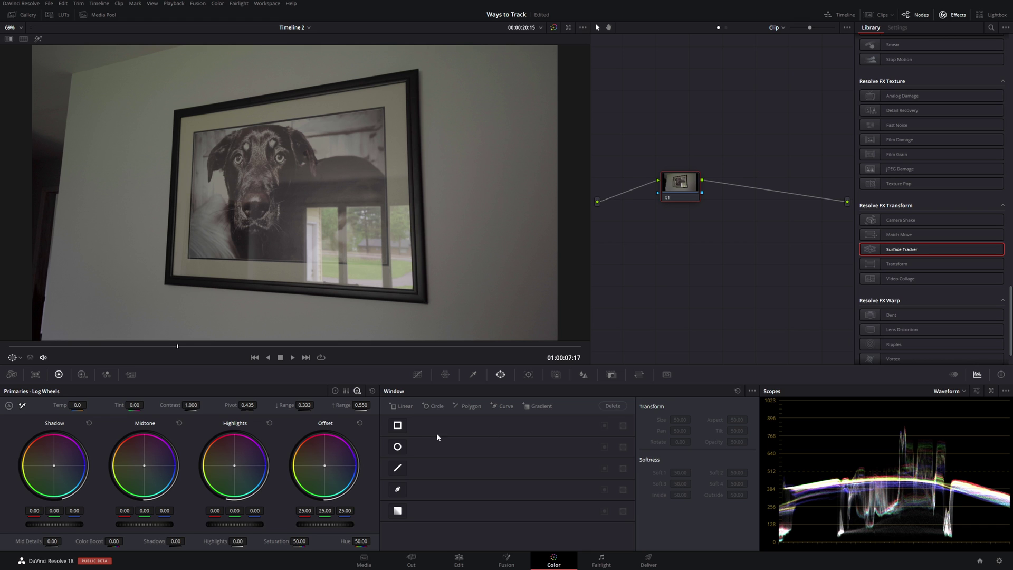
left_click(397, 447)
left_click_drag(294, 194, 258, 177)
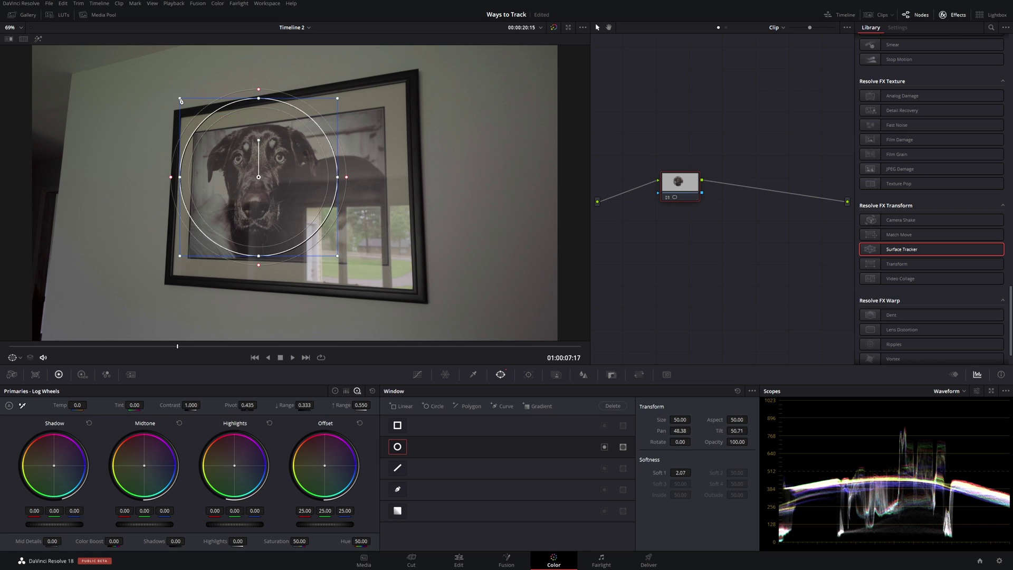
left_click_drag(259, 100, 258, 121)
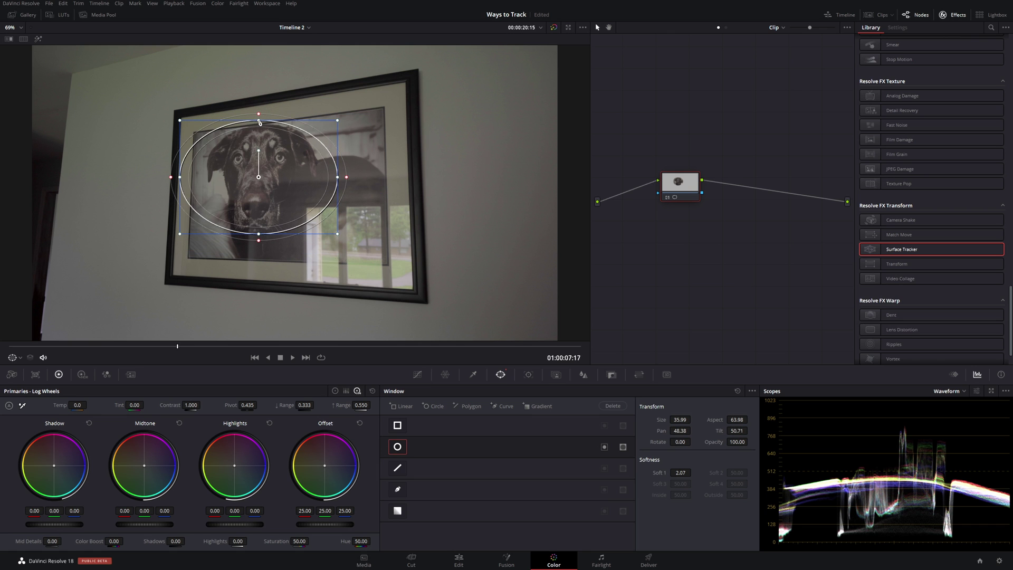
left_click_drag(180, 178, 199, 177)
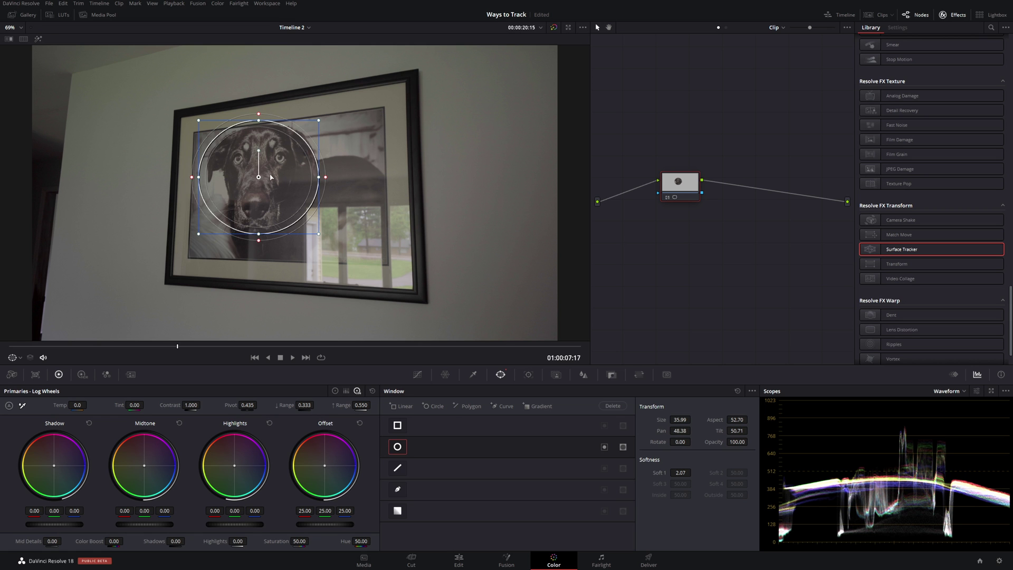
- Track the circular window forward and then in reverse from 01:00:07:17, and play back the result
key("ctrl+t")
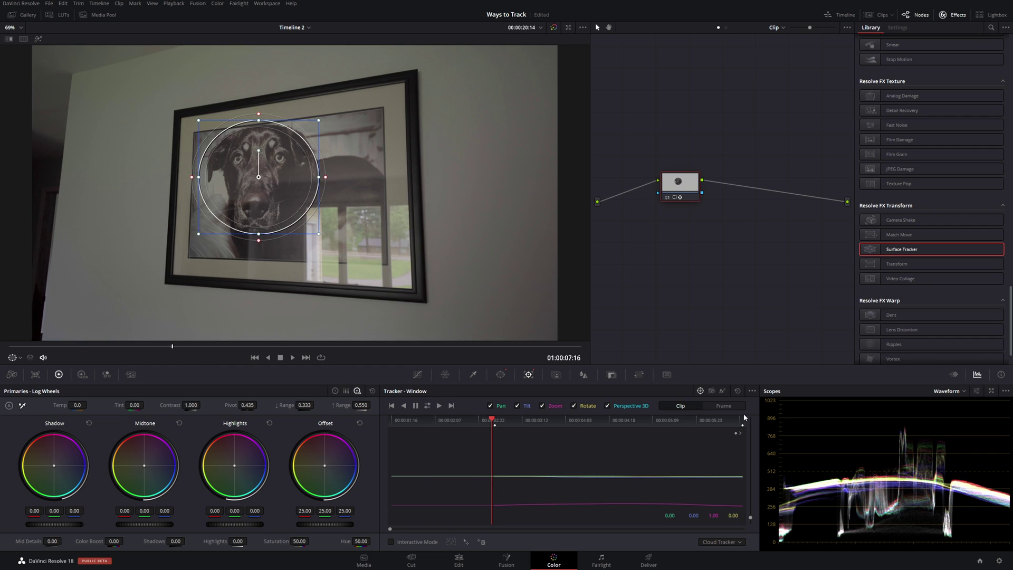
left_click(496, 419)
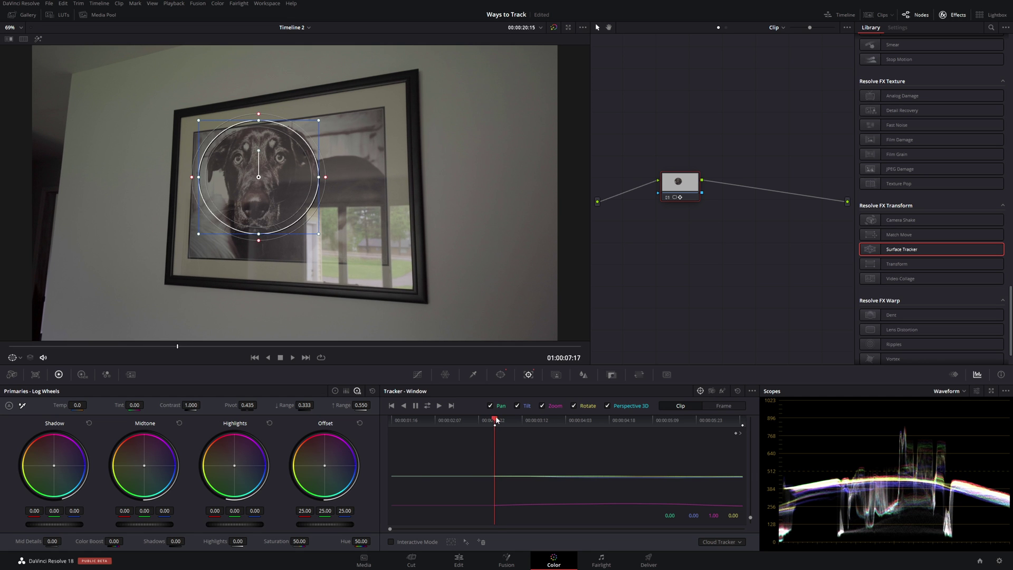
left_click(404, 405)
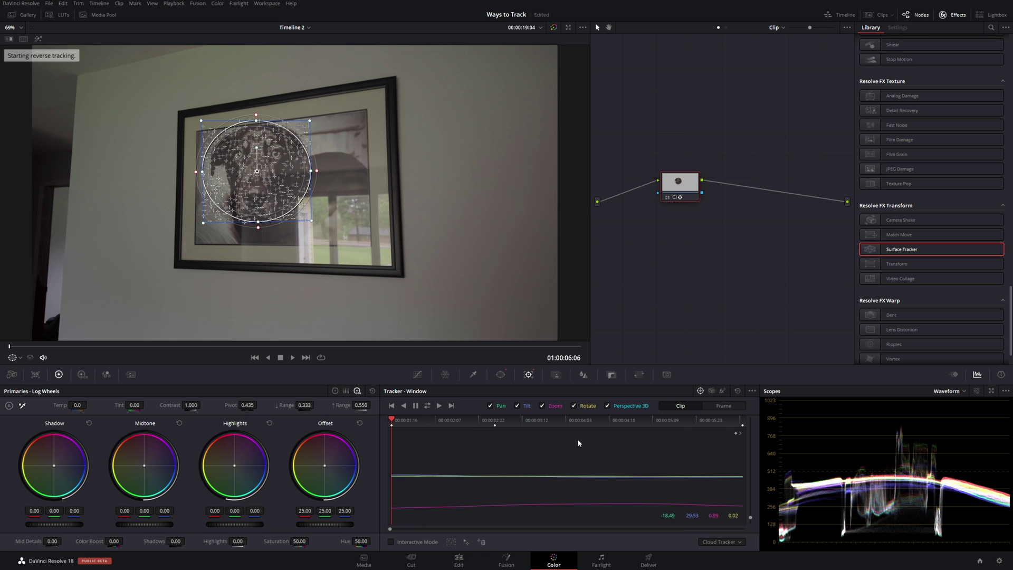
left_click(293, 357)
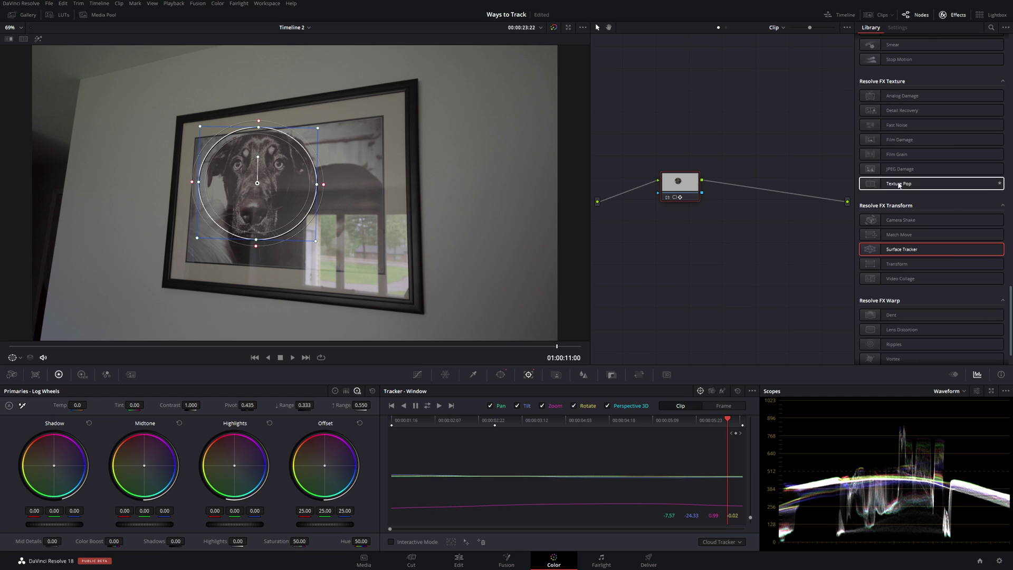
- Apply Mosaic Blur to the tracked node and play the clip in a loop to check the pixelated face
scroll(943, 248, "up", 6)
left_click_drag(866, 163, 680, 182)
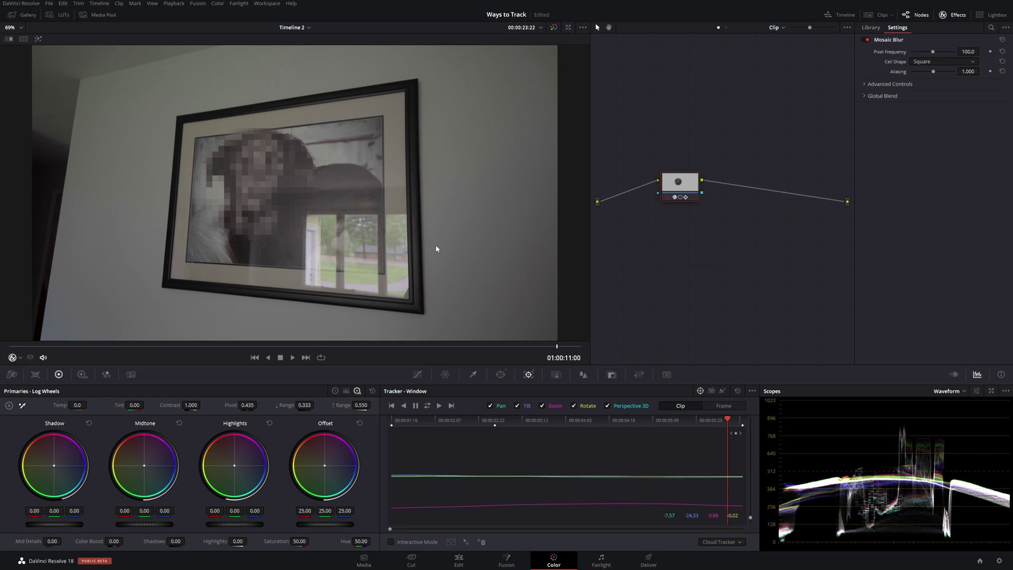
key("ctrl+slash")
key("space")
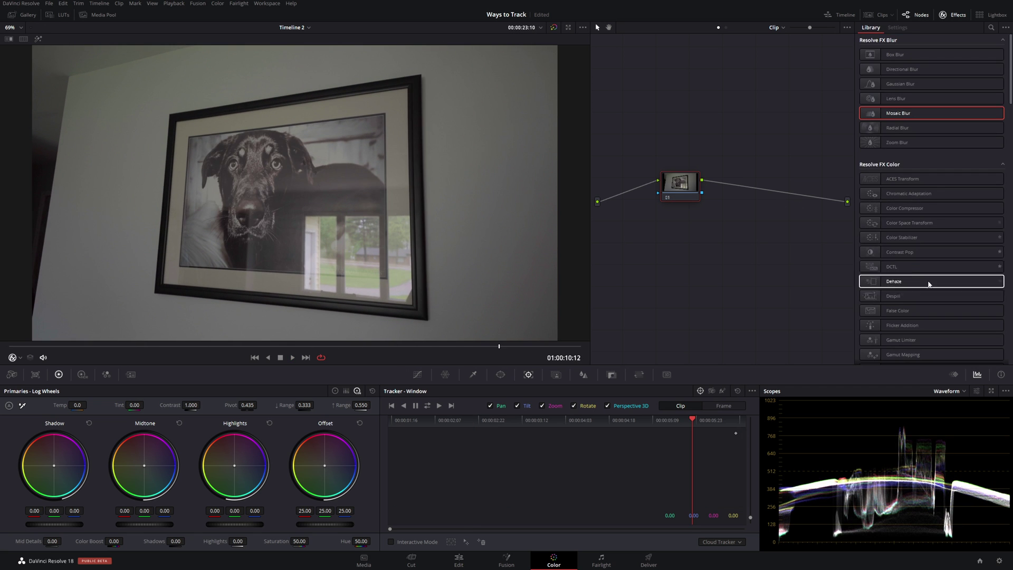
- Add a Surface Tracker node after the existing node and outline the picture frame's four corners as its boundary
scroll(917, 260, "down", 10)
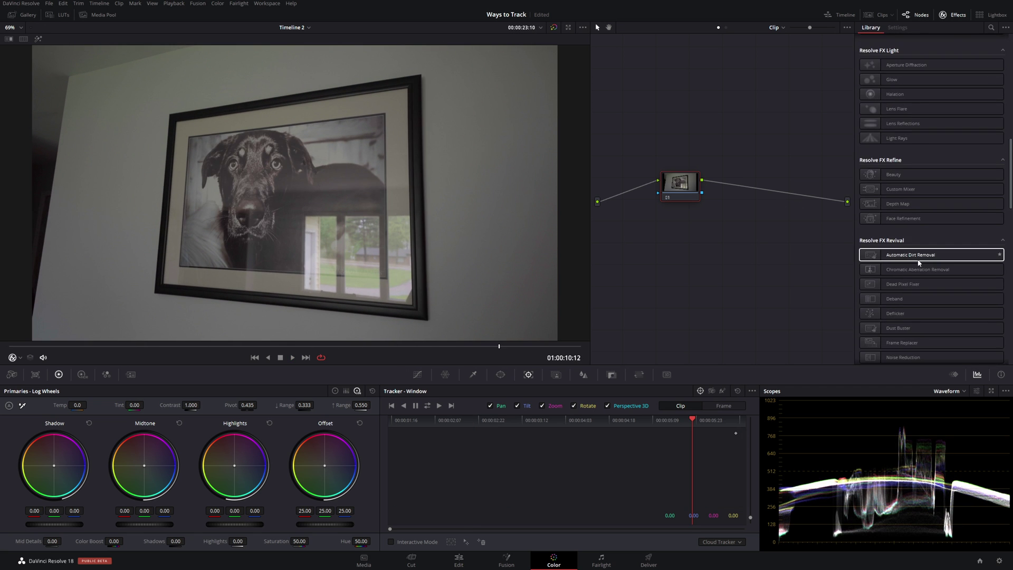
scroll(916, 243, "down", 10)
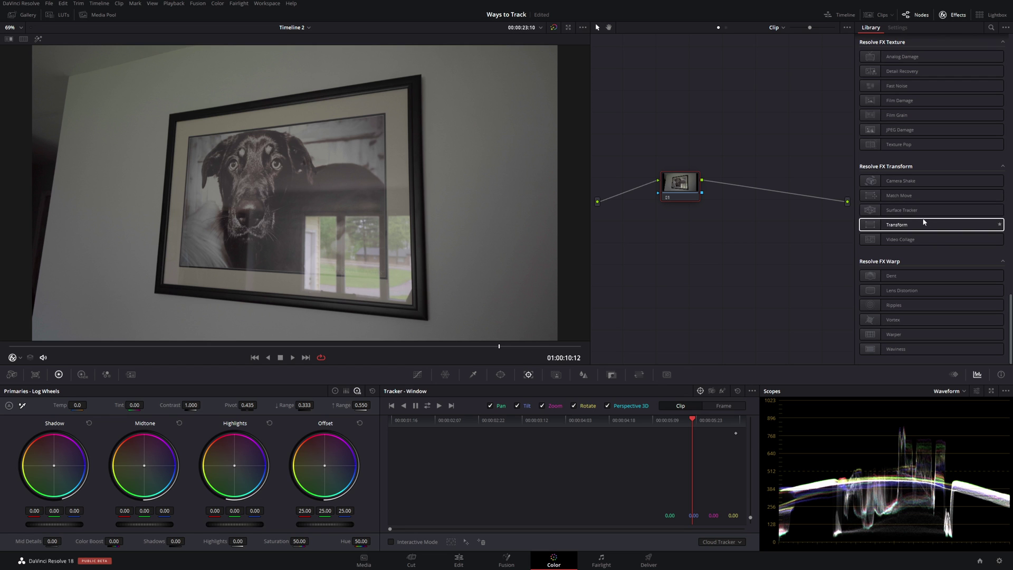
left_click(898, 212)
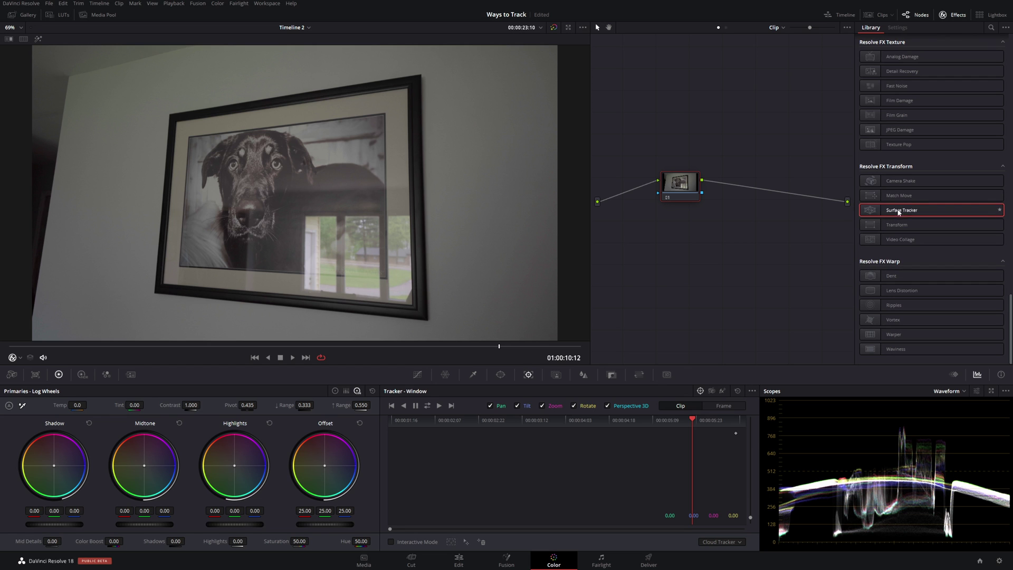
left_click_drag(898, 212, 770, 194)
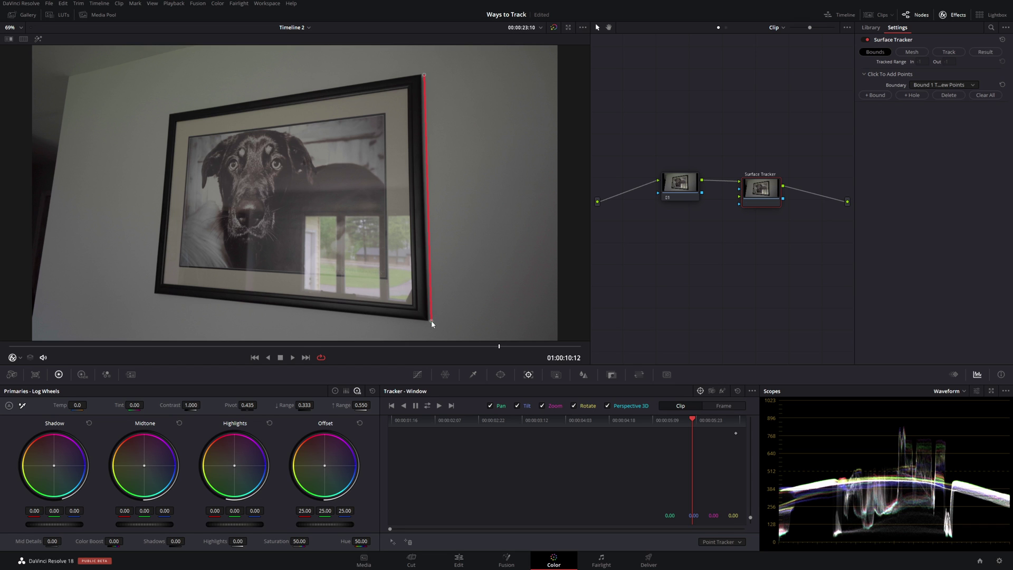
left_click(149, 295)
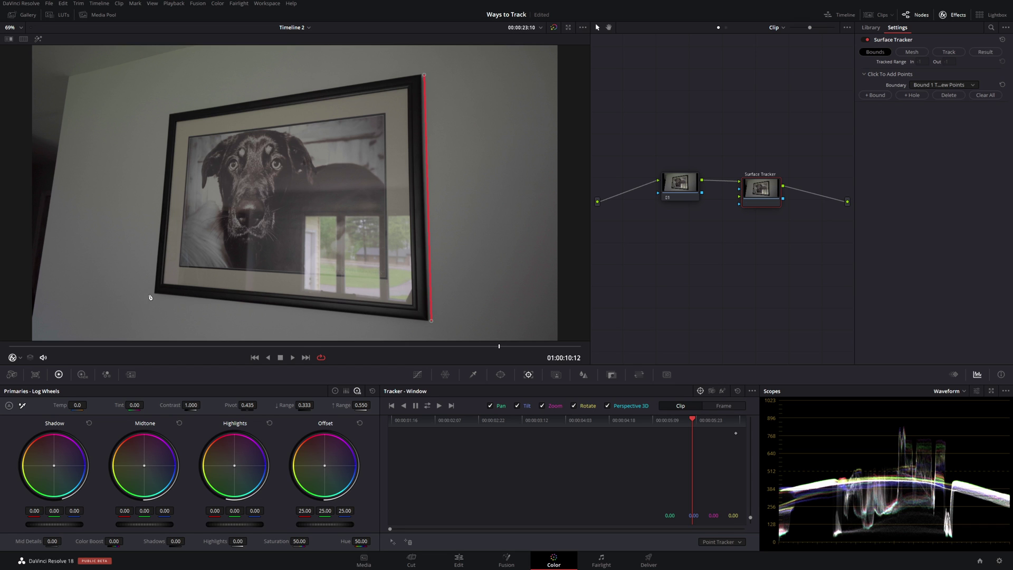
left_click(168, 112)
- Generate the automatic mesh inside the boundary, track it in both directions, and scrub to 01:00:09:18 to check it
left_click(919, 55)
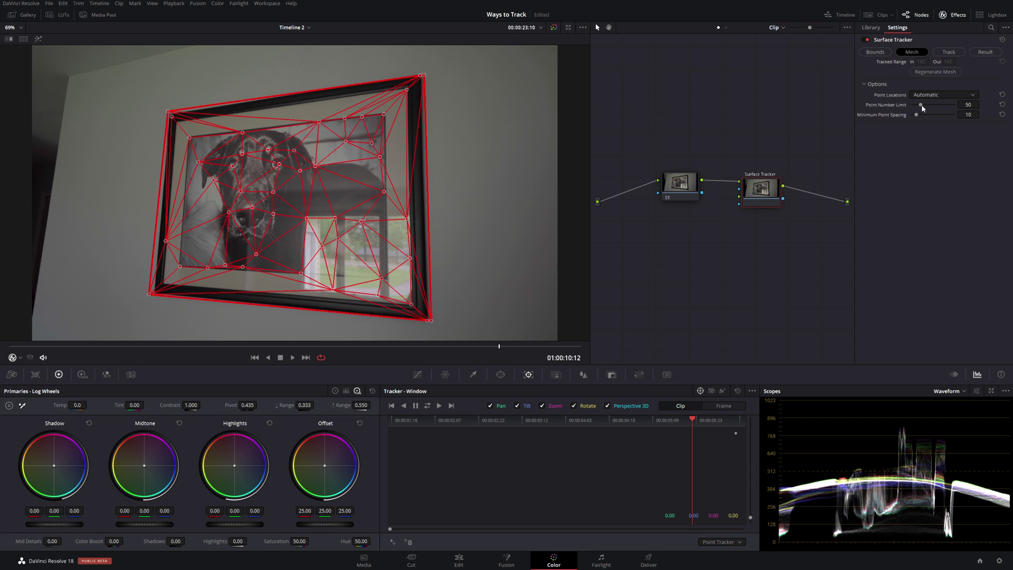
left_click(949, 53)
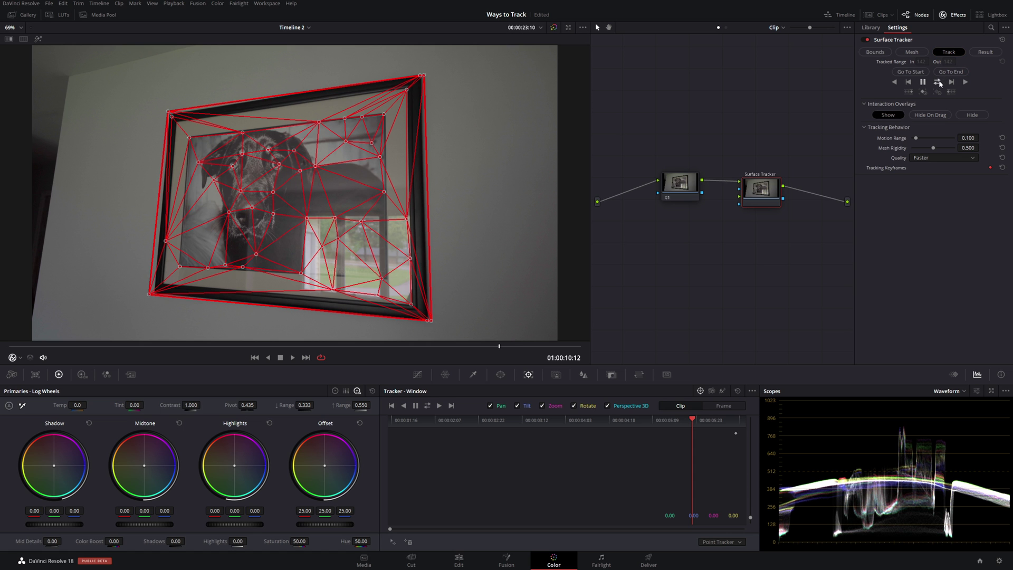
left_click(937, 82)
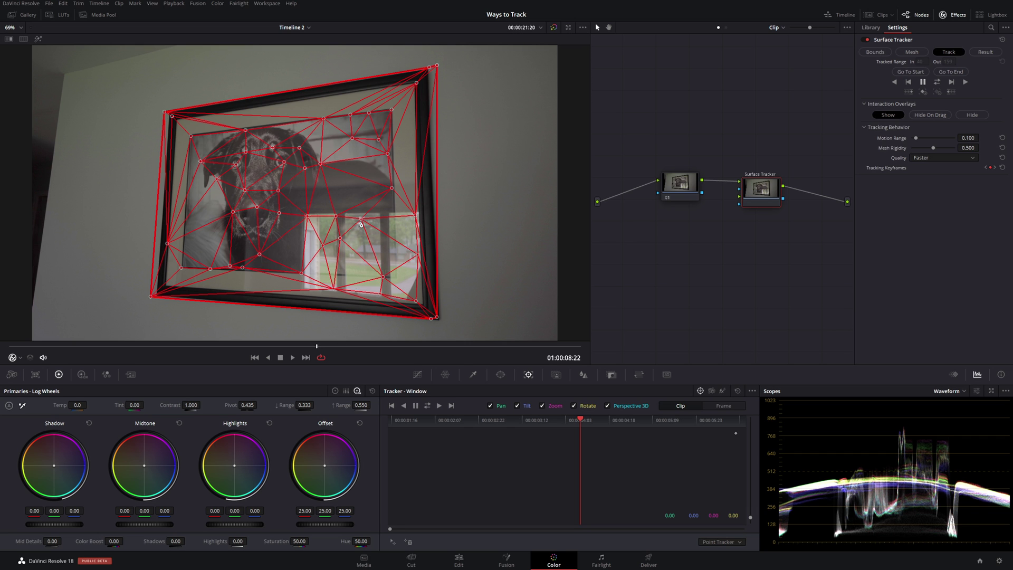
left_click_drag(317, 346, 412, 346)
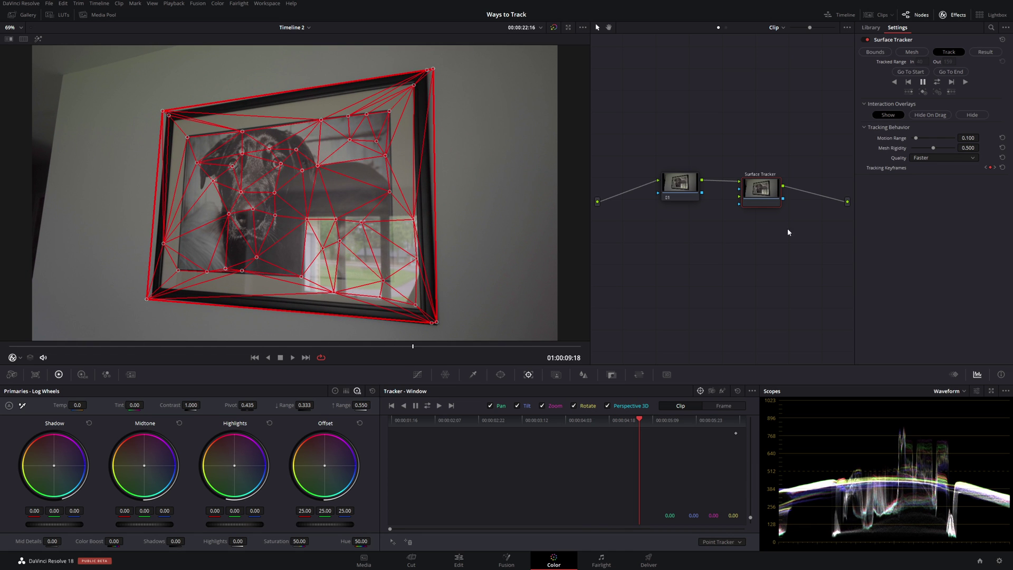
- Add the DaVinci-Resolve screenshot from the media pool as an external matte and connect it to the Surface Tracker's second input
left_click(104, 14)
left_click_drag(107, 50, 629, 261)
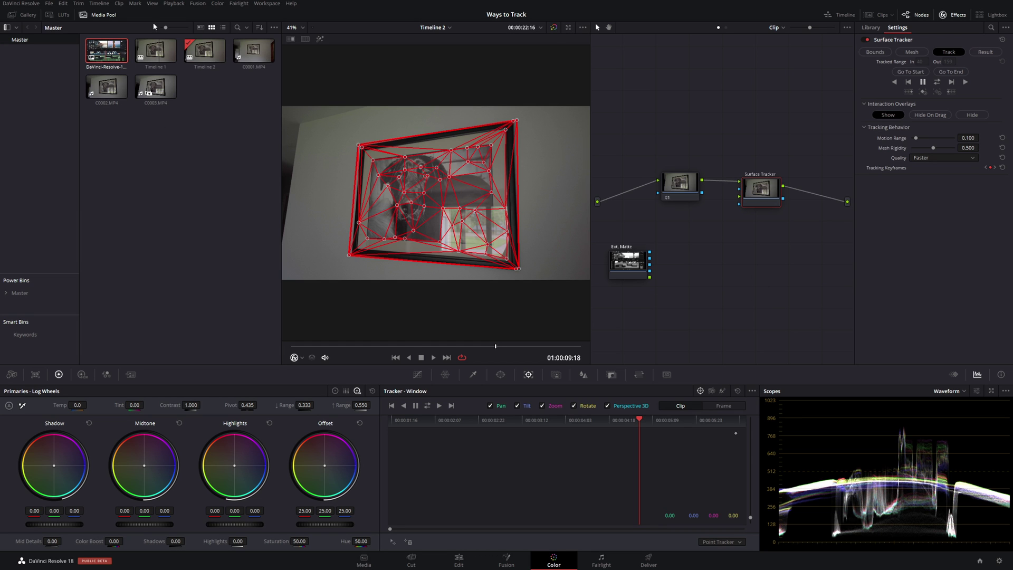
left_click(107, 15)
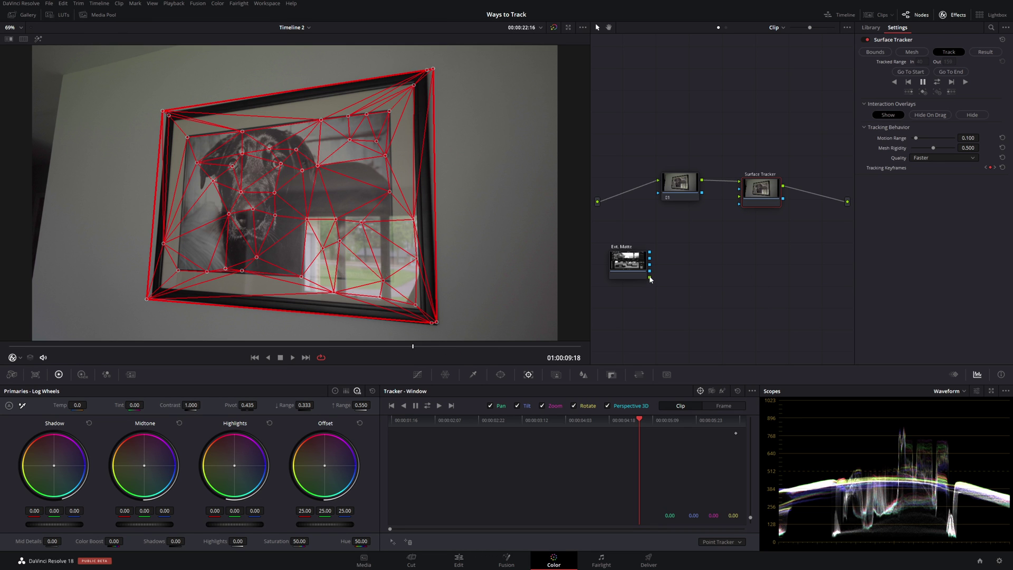
left_click_drag(650, 276, 739, 197)
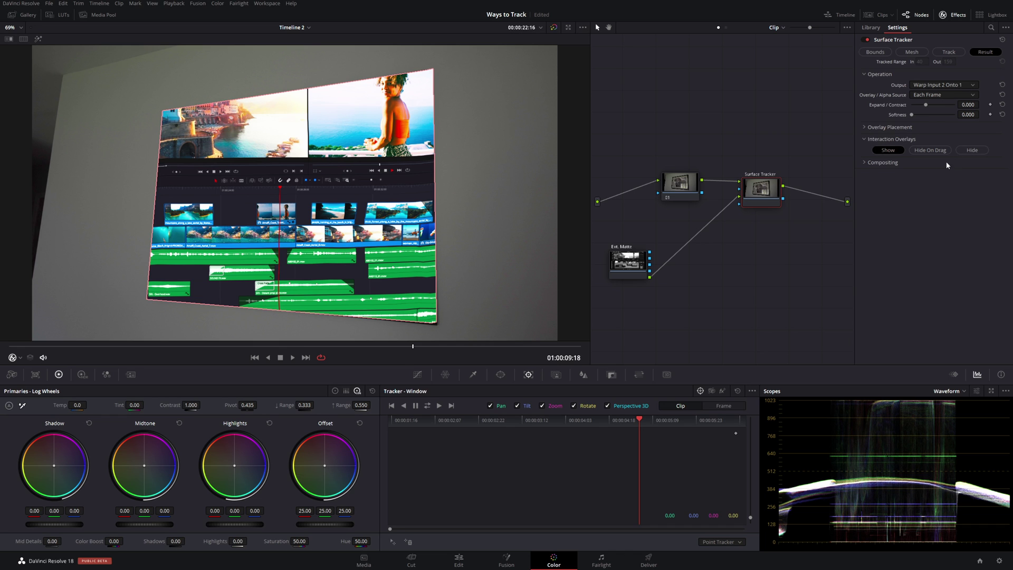
- Set the Surface Tracker result's composite type to Overlay and its opacity to 0.403
left_click(865, 163)
left_click(953, 174)
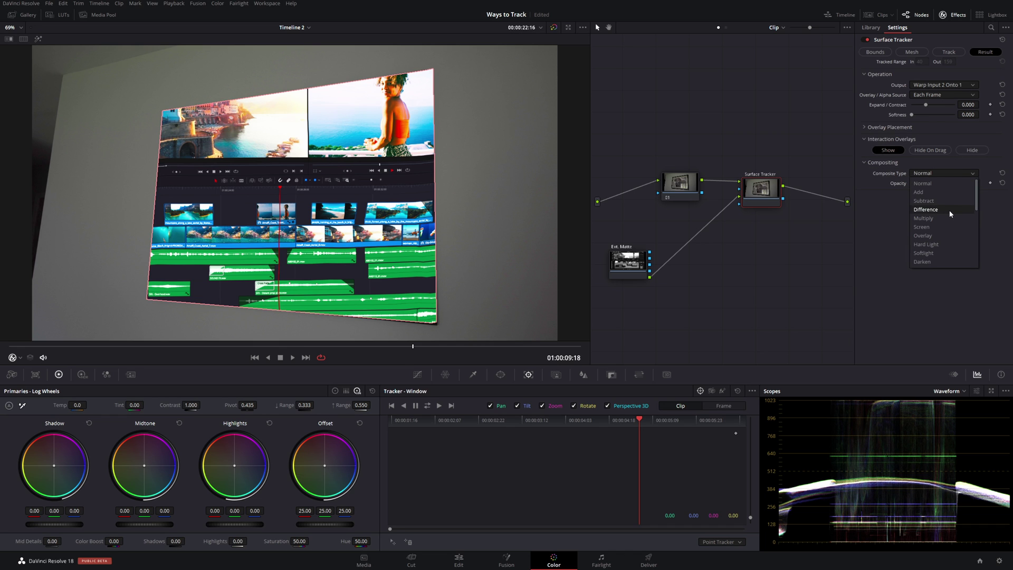
left_click(941, 228)
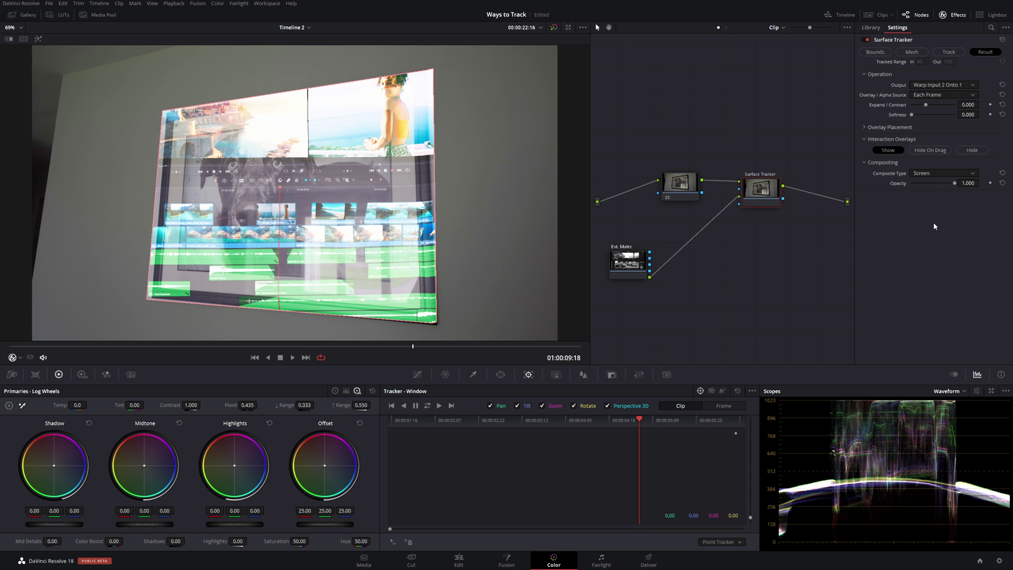
scroll(944, 174, "down", 1)
left_click_drag(955, 183, 928, 183)
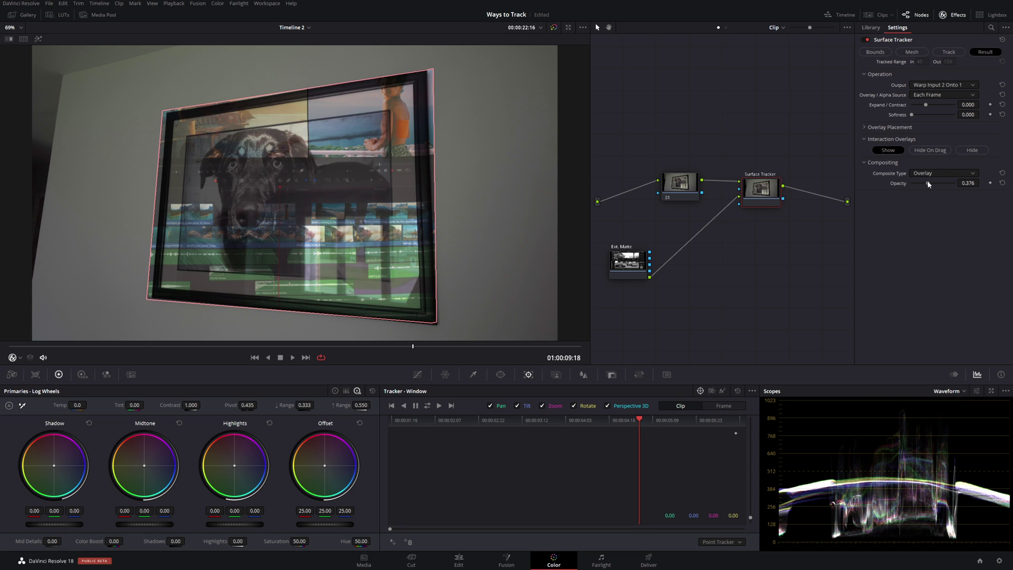
left_click_drag(928, 183, 929, 183)
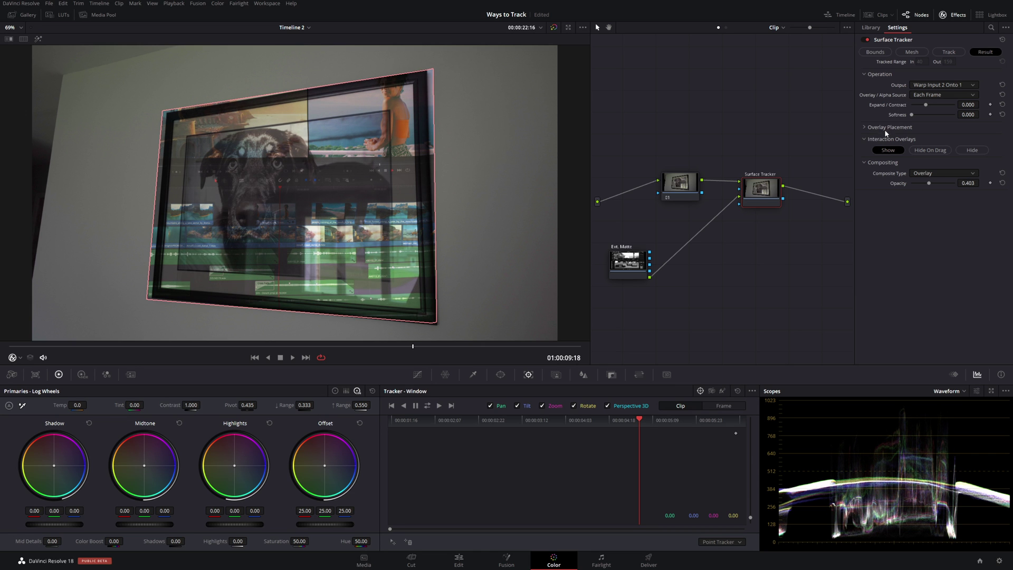
- Switch the overlay positioning to Sliders and set zoom to 0.852, yaw to -0.266 and pitch to 0.076
left_click(867, 127)
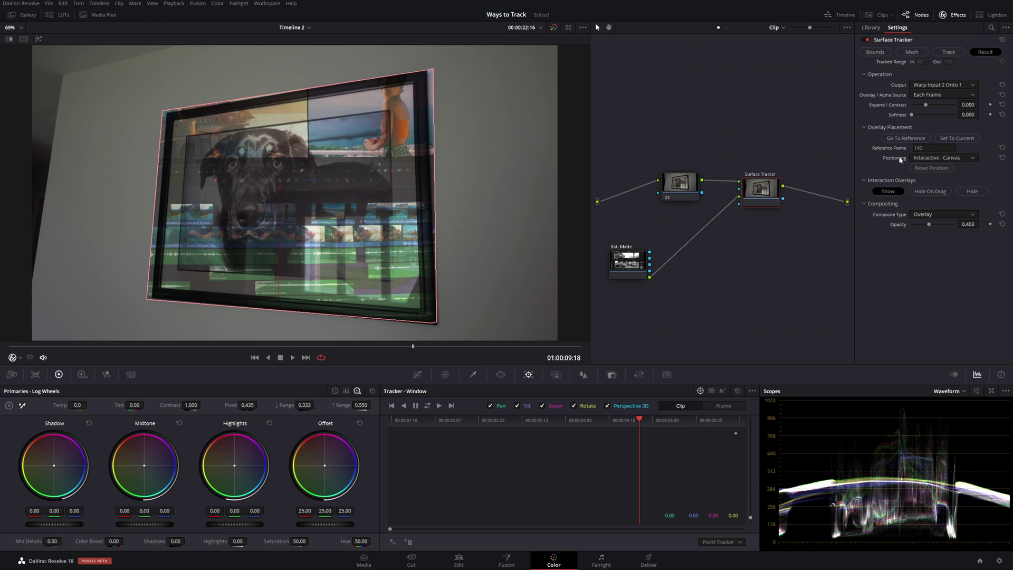
left_click(935, 157)
left_click(948, 166)
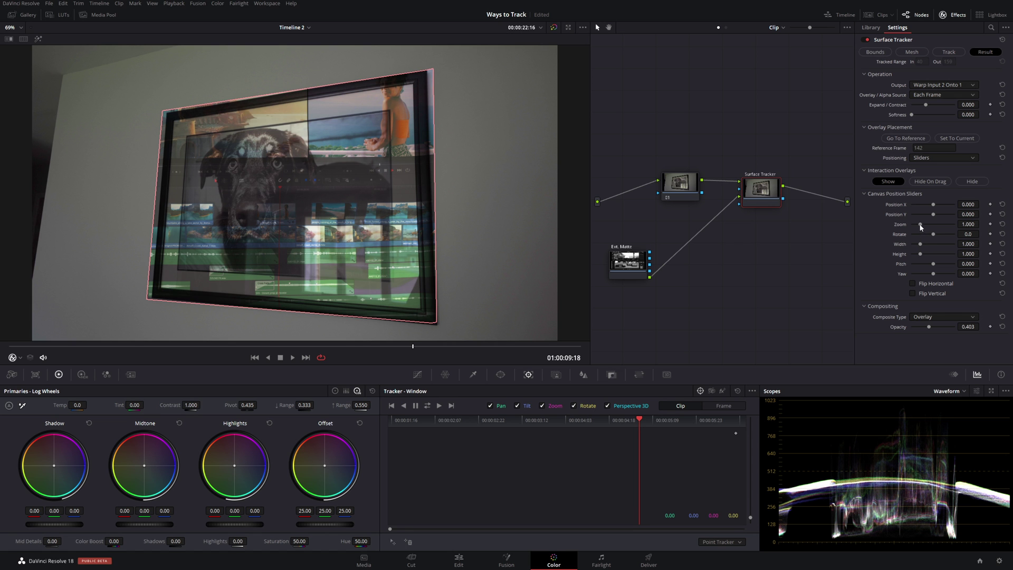
left_click_drag(969, 224, 982, 224)
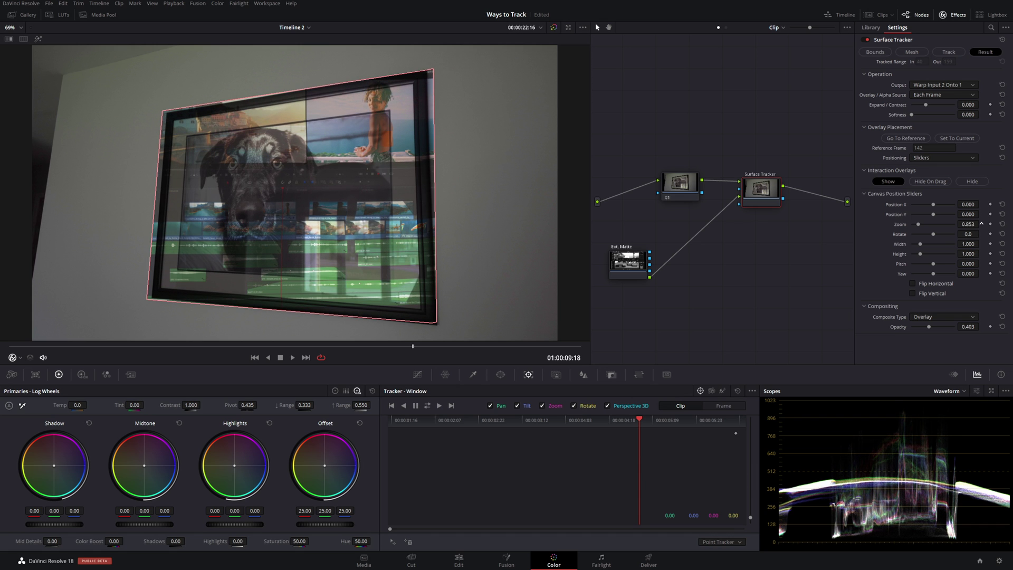
left_click_drag(970, 273, 982, 274)
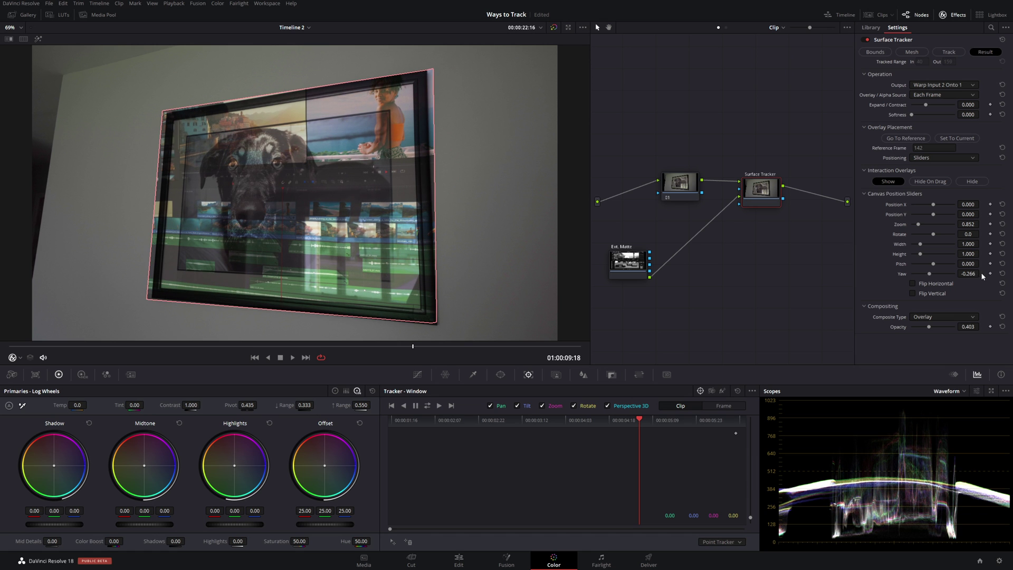
left_click_drag(981, 264, 965, 264)
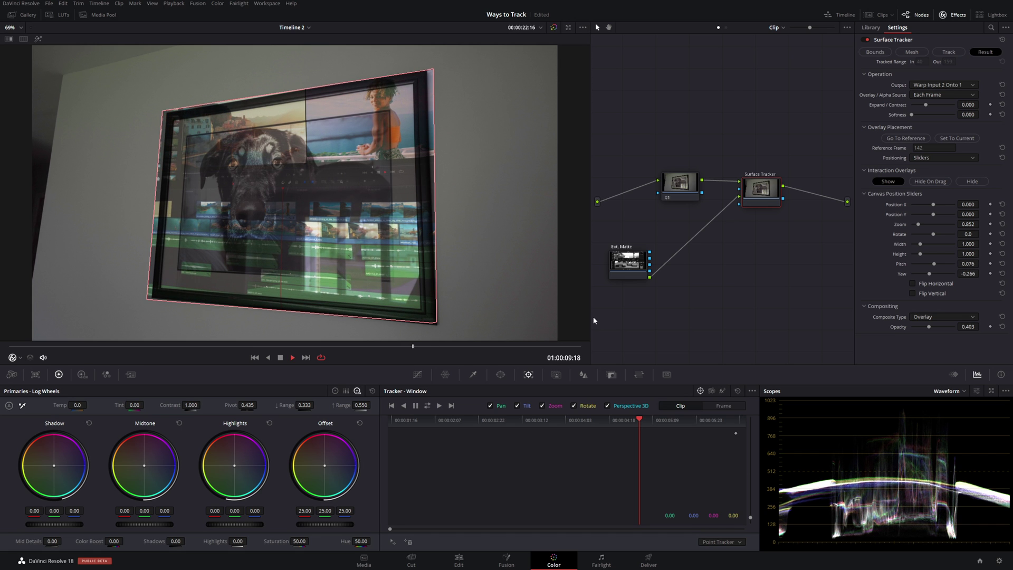
- Play back the clip to check the warped overlay, and undo the whole Surface Tracker setup
key("space")
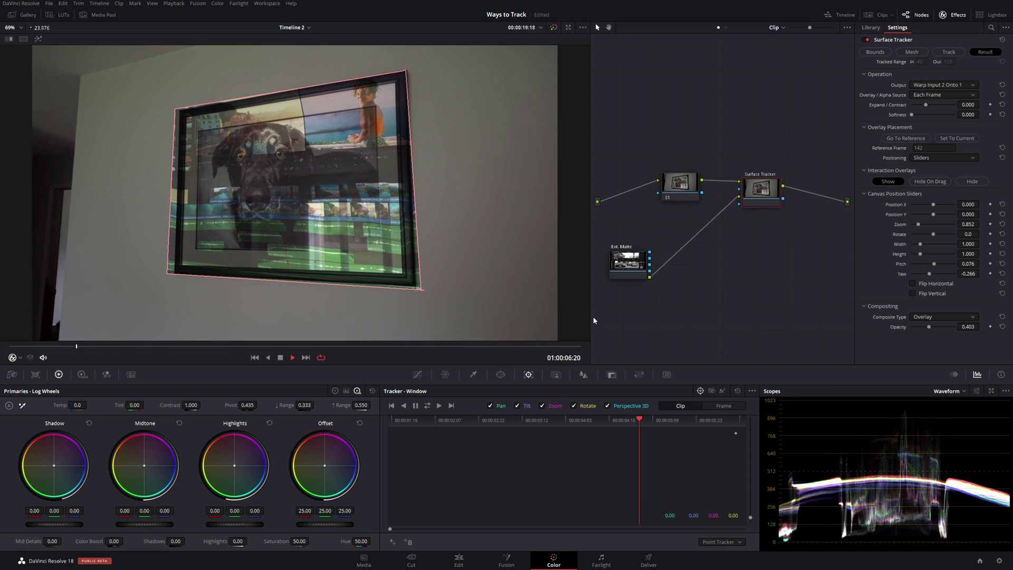
key("space")
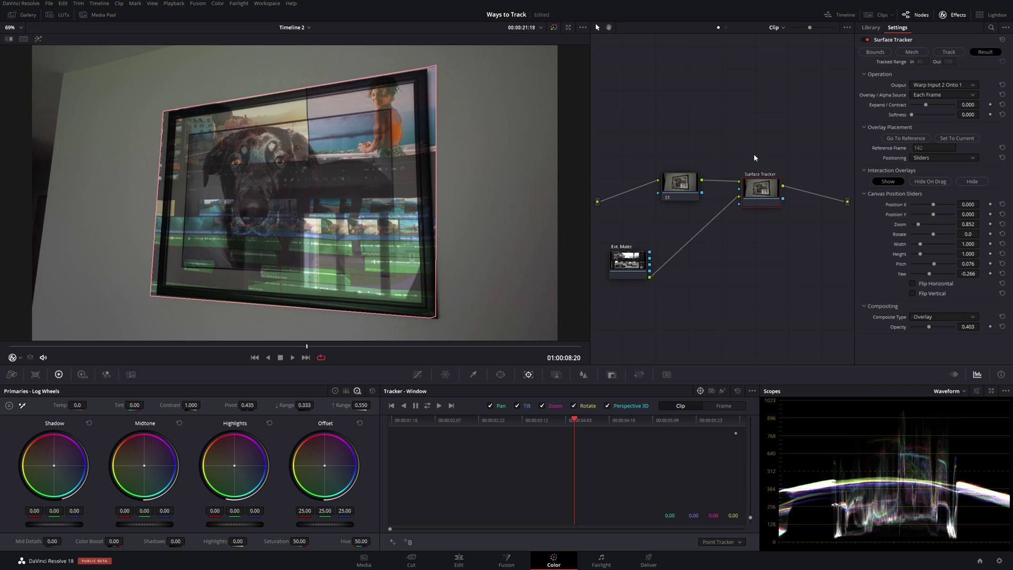
key("ctrl+z")
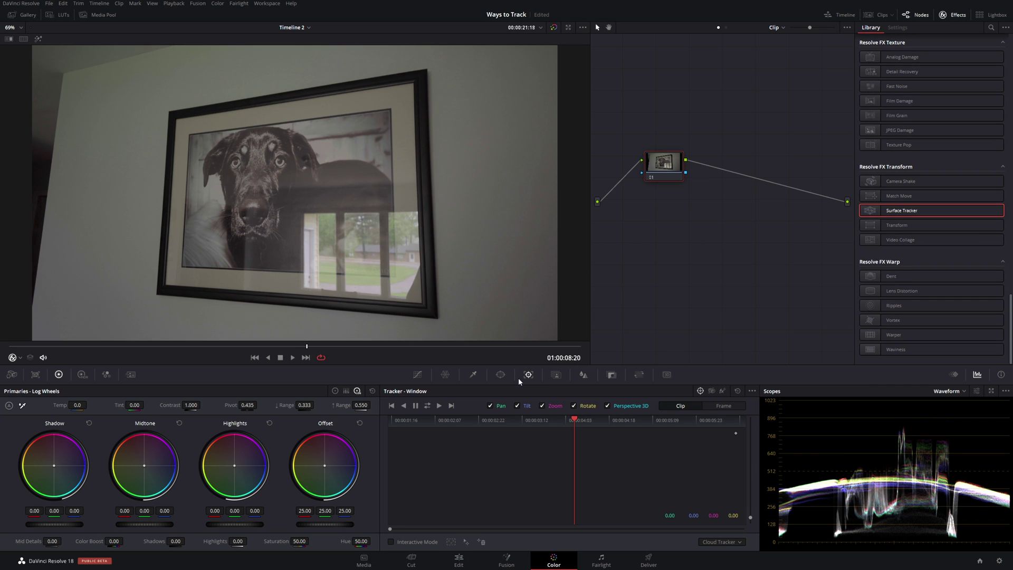
- Create a tracked, inverted Magic Mask object from a stroke over the framed picture, with radius 2 and blur radius 2.3
left_click(555, 375)
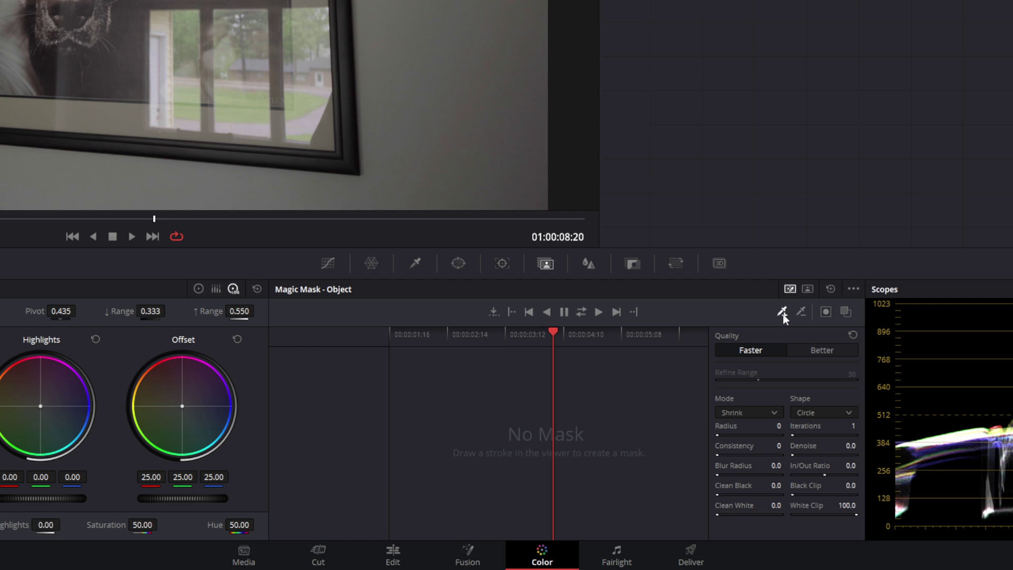
mouse_move(175, 114)
left_mouse_down()
mouse_move(418, 78)
mouse_move(425, 159)
left_mouse_up()
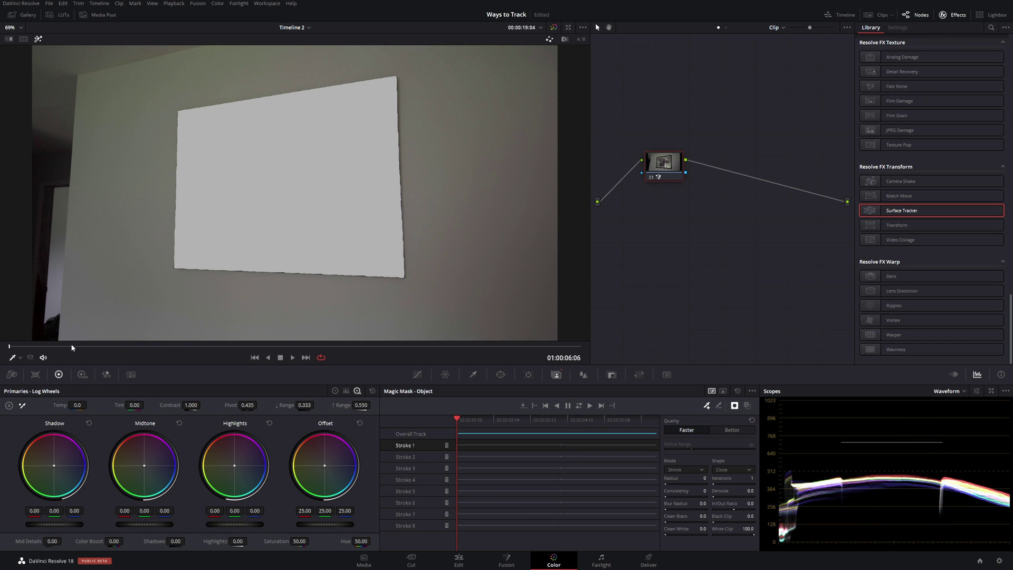
left_click(352, 348)
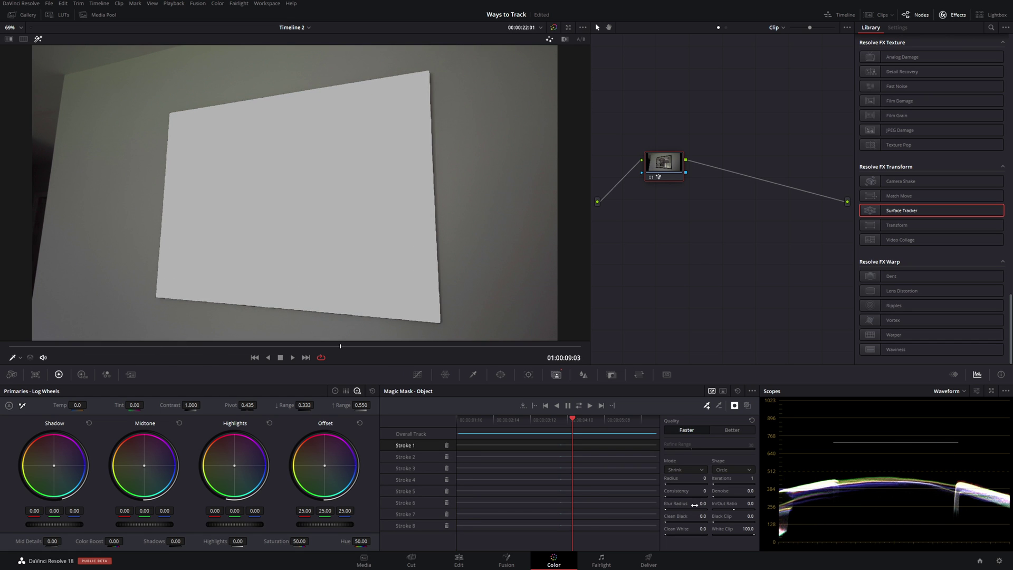
left_click_drag(694, 505, 707, 505)
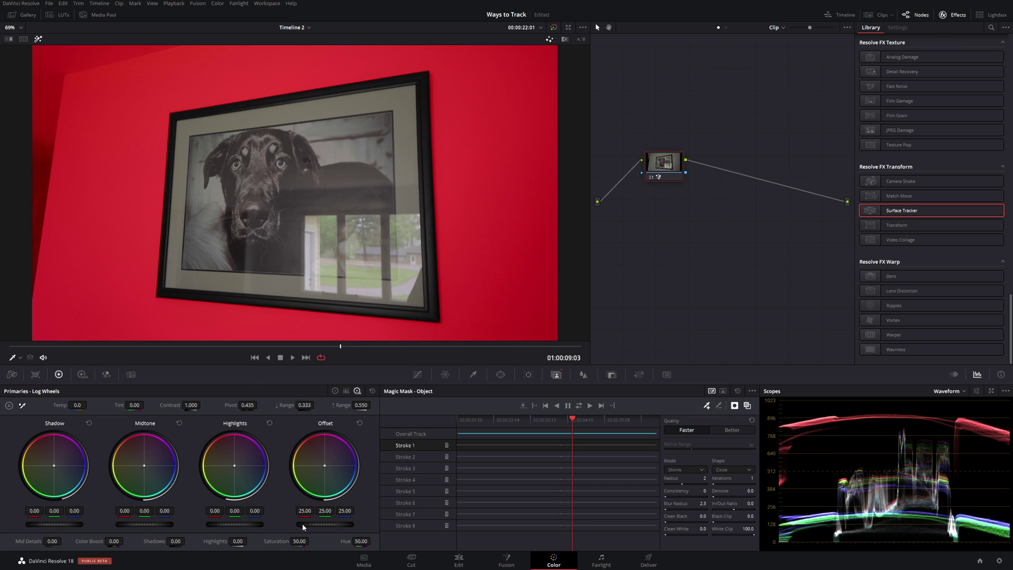
- Darken the wall around the picture with offset 17.35, shadows -63 and highlights -58, and play back the clip
mouse_move(318, 524)
left_mouse_down()
mouse_move(300, 525)
mouse_move(334, 524)
left_mouse_up()
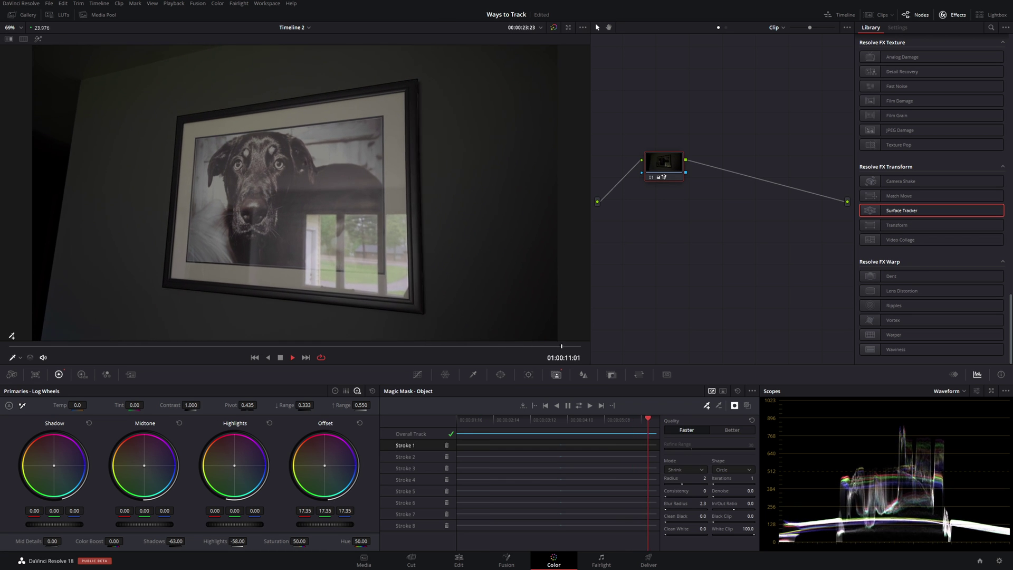
key("Home")
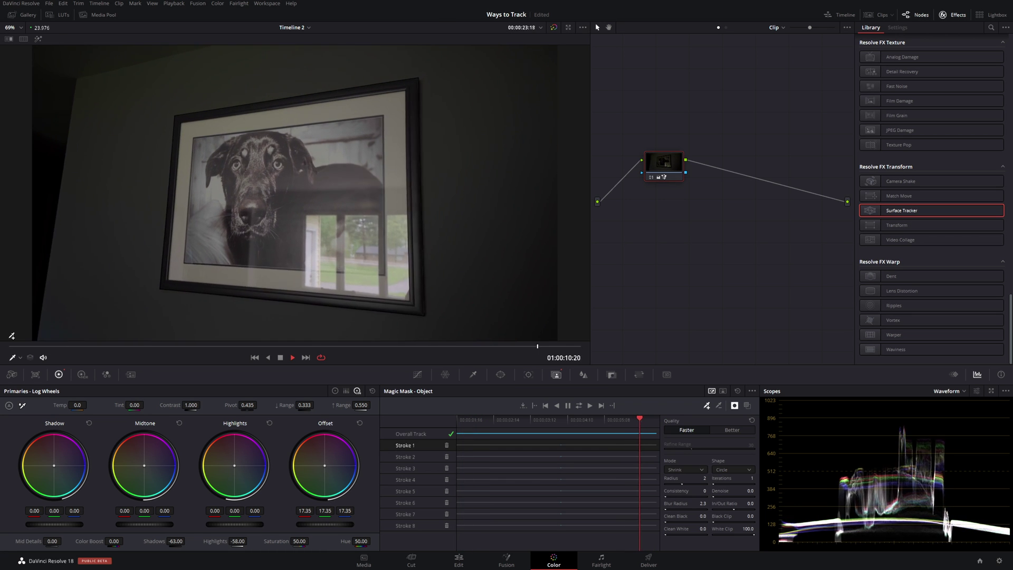